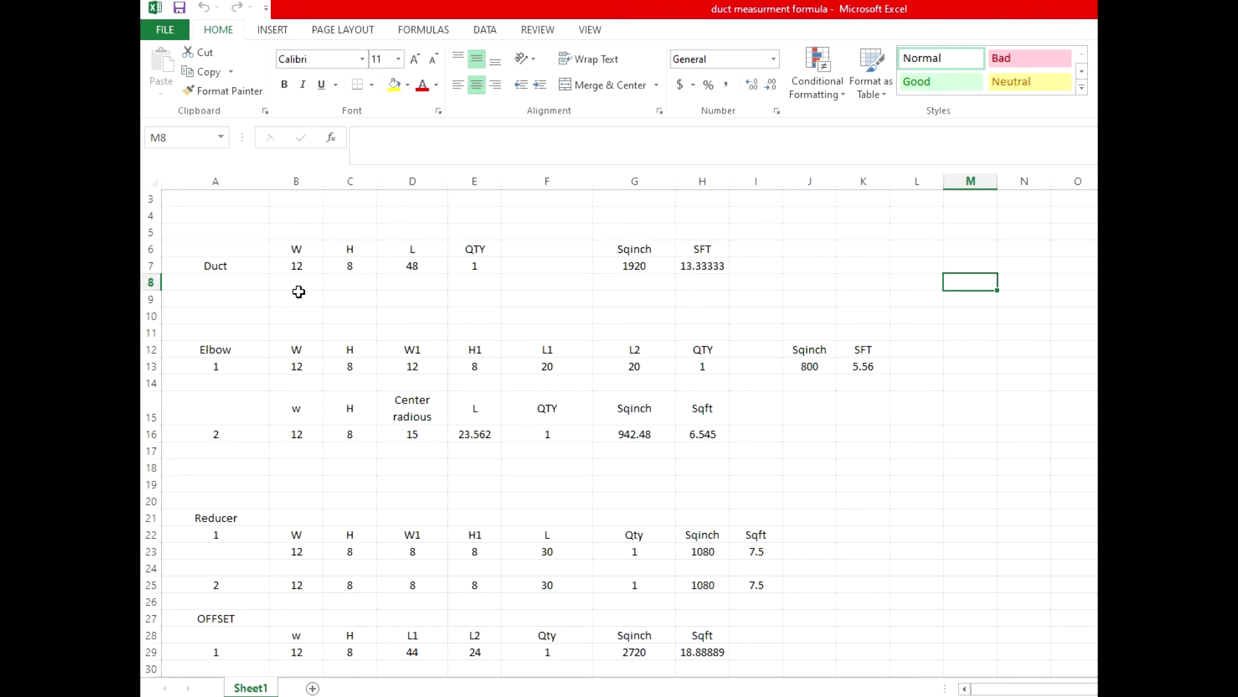
Step: Enter =2*(B7+C7)*D7*E7 in G7 so the Duct area shows 1920 sq in
{"action": "left_click", "coordinate": [231, 270]}
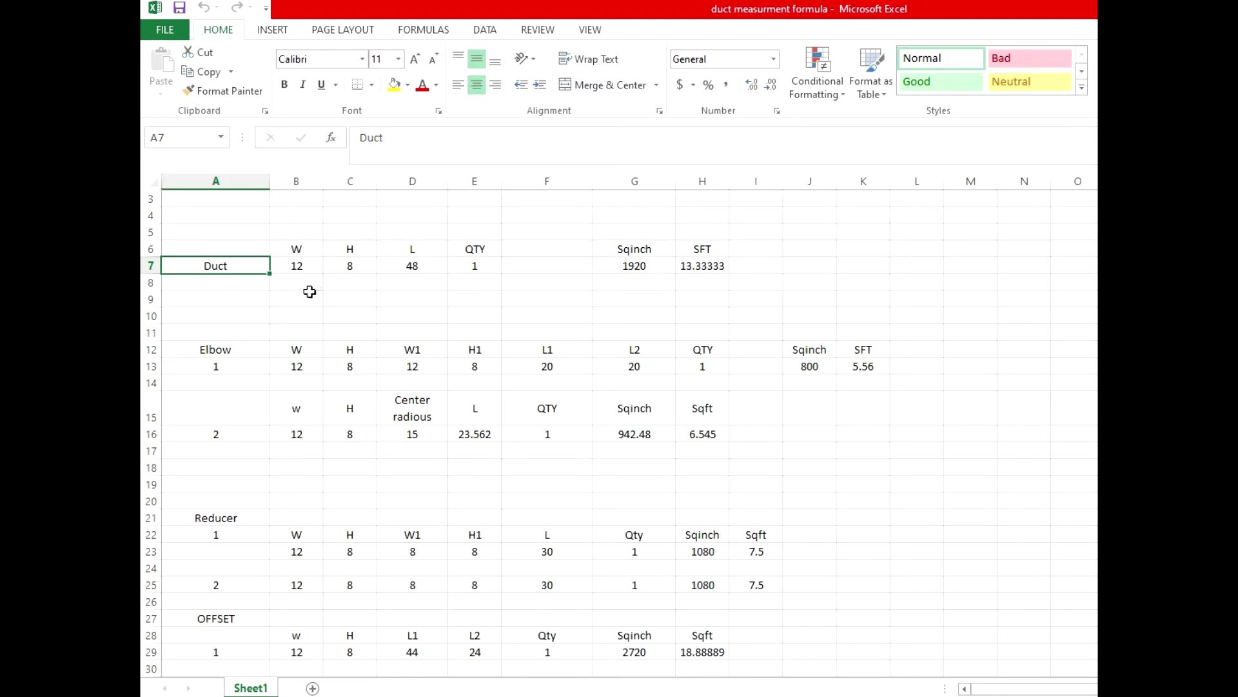
{"action": "left_click", "coordinate": [359, 261]}
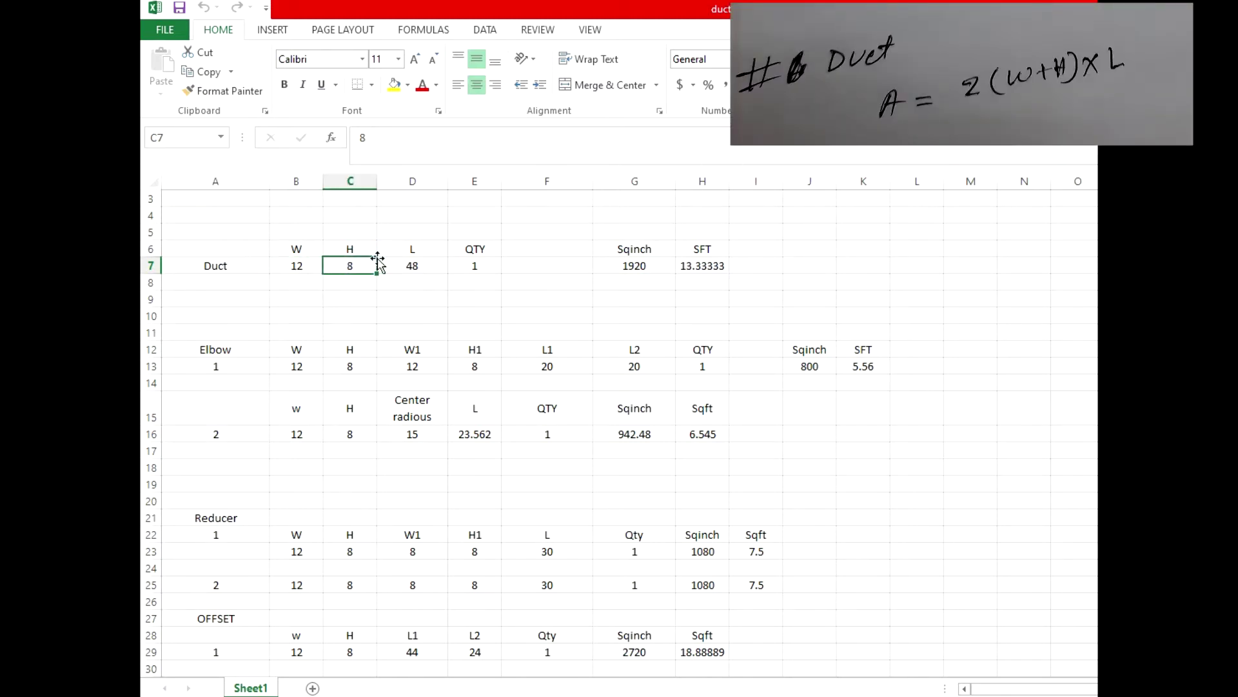
{"action": "left_click", "coordinate": [404, 269]}
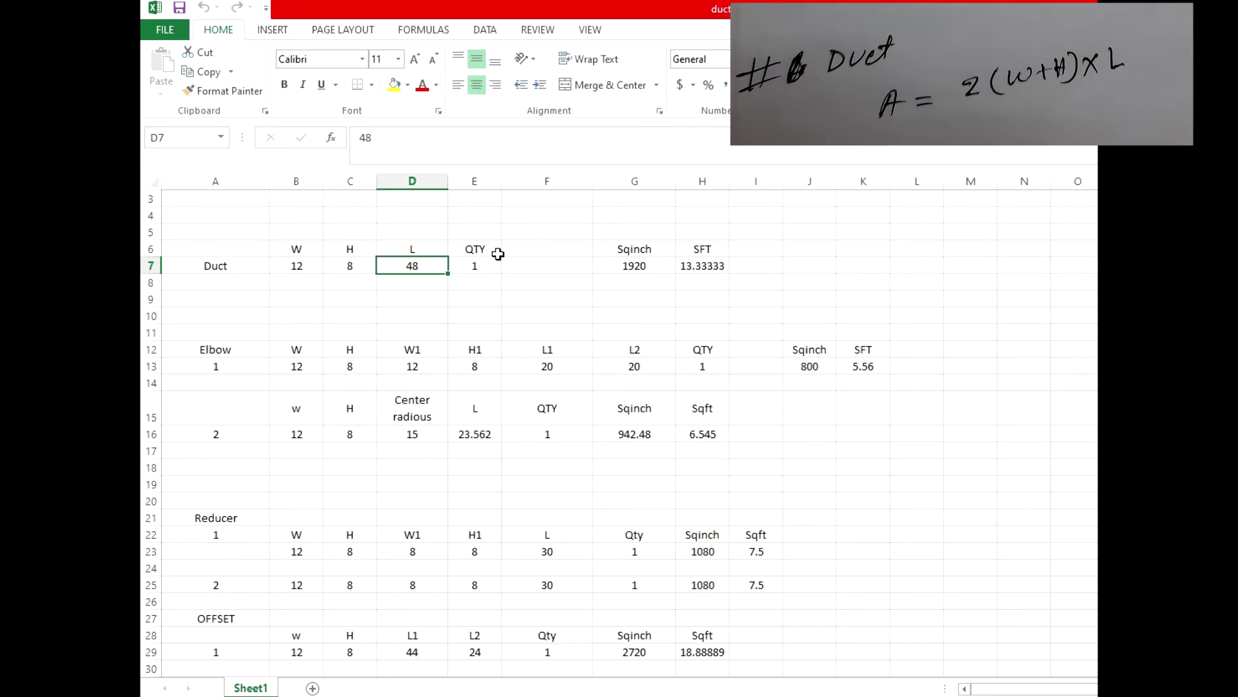
{"action": "left_click", "coordinate": [632, 265]}
{"action": "double_click", "coordinate": [631, 265]}
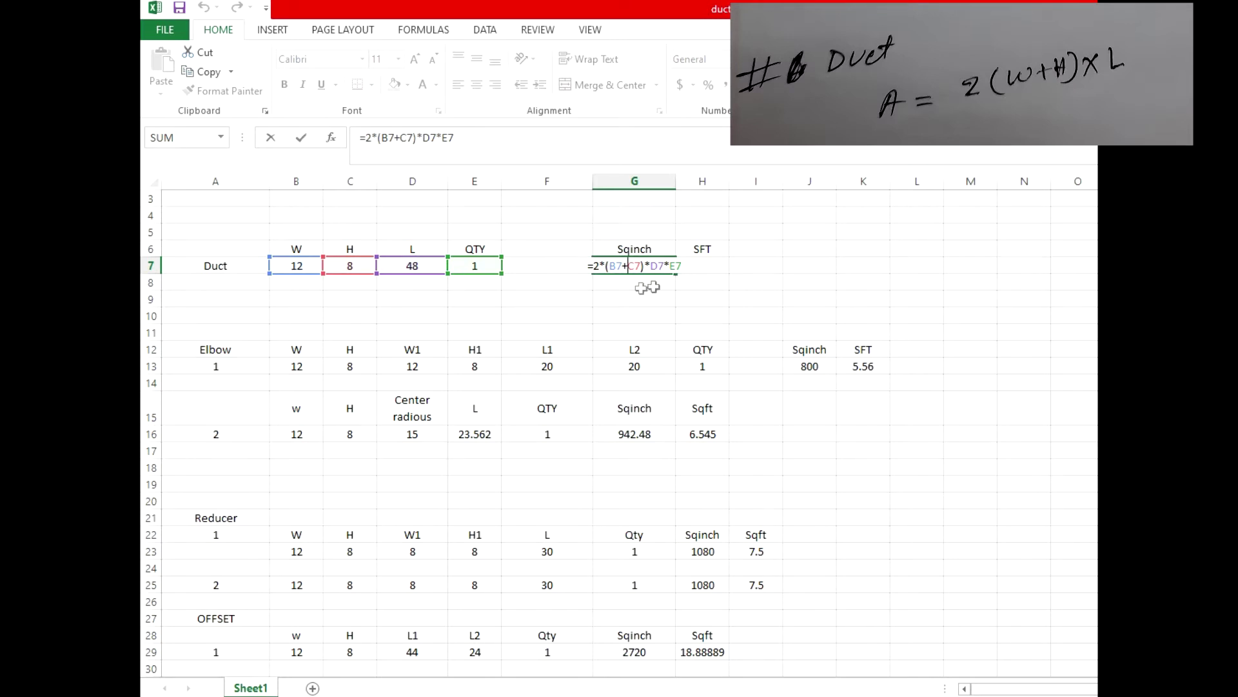
{"action": "left_click", "coordinate": [373, 143]}
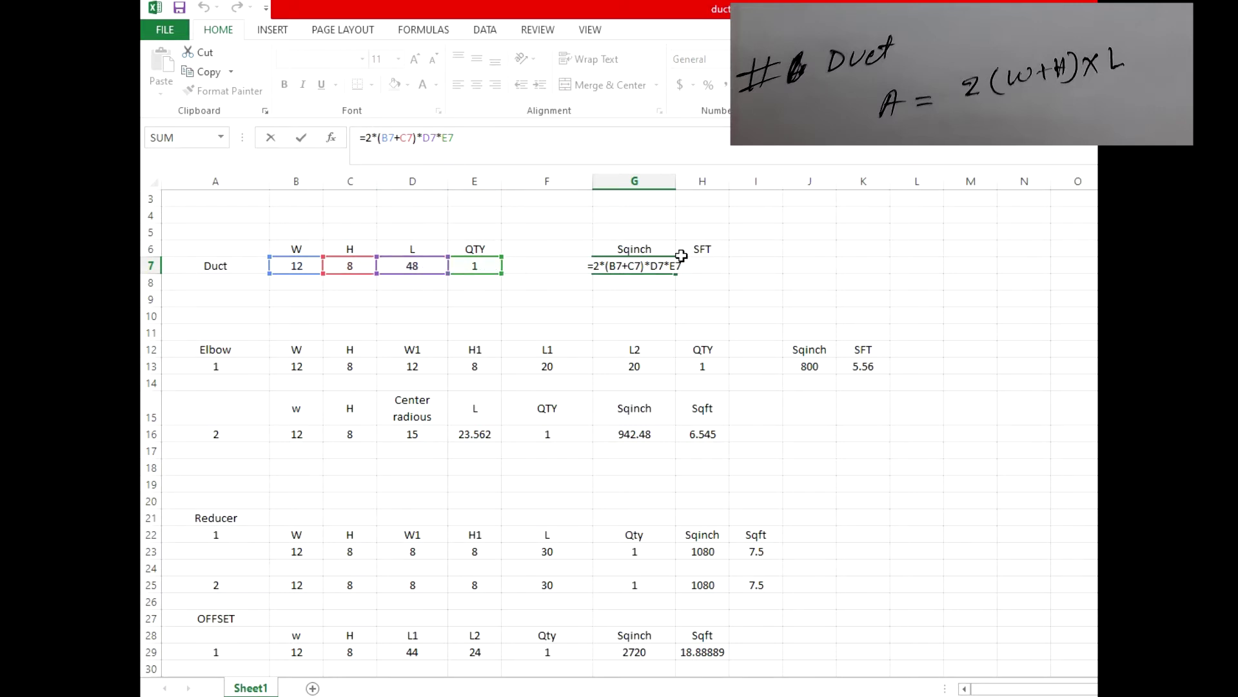
{"action": "key", "text": "Return"}
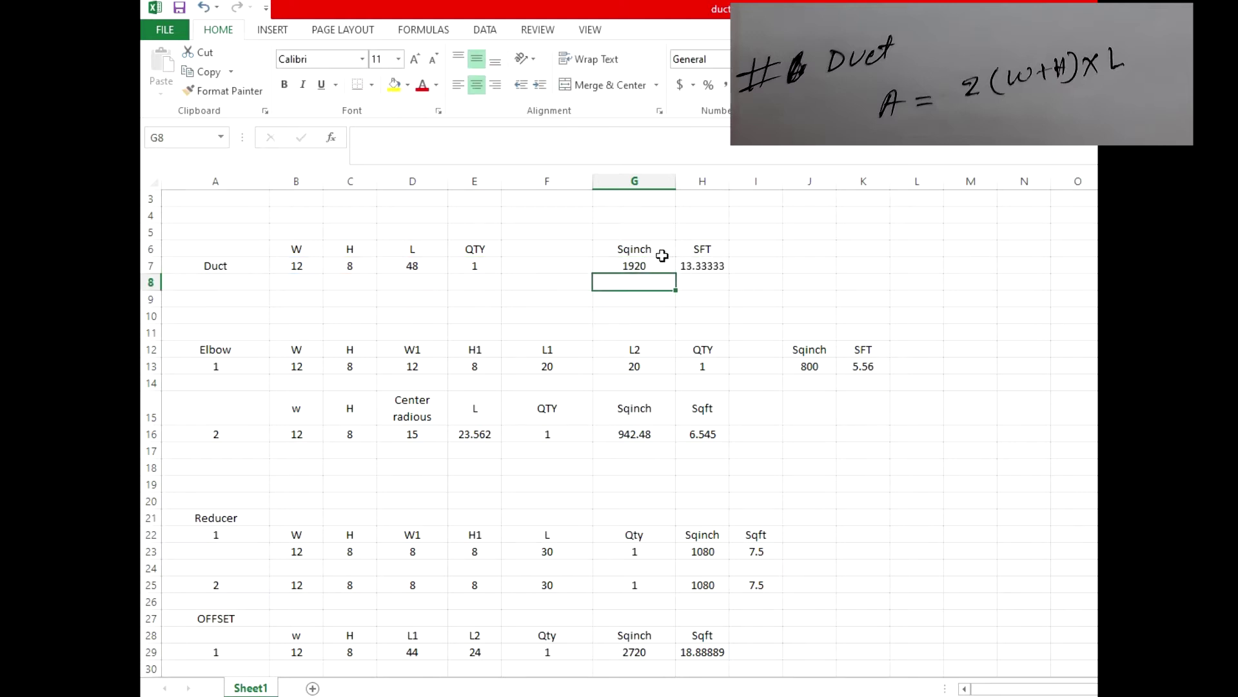
Step: Set H7 to =G7/144, converting the Duct area to 13.33333 sq ft
{"action": "left_click", "coordinate": [654, 265]}
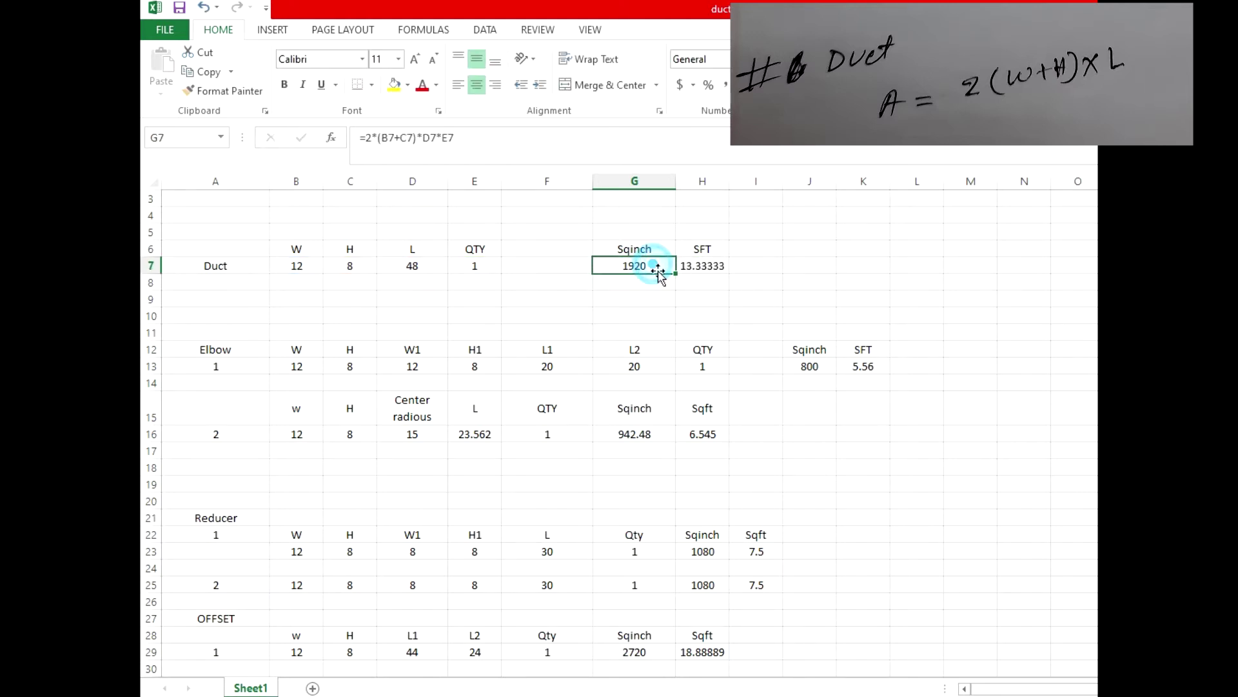
{"action": "double_click", "coordinate": [710, 265]}
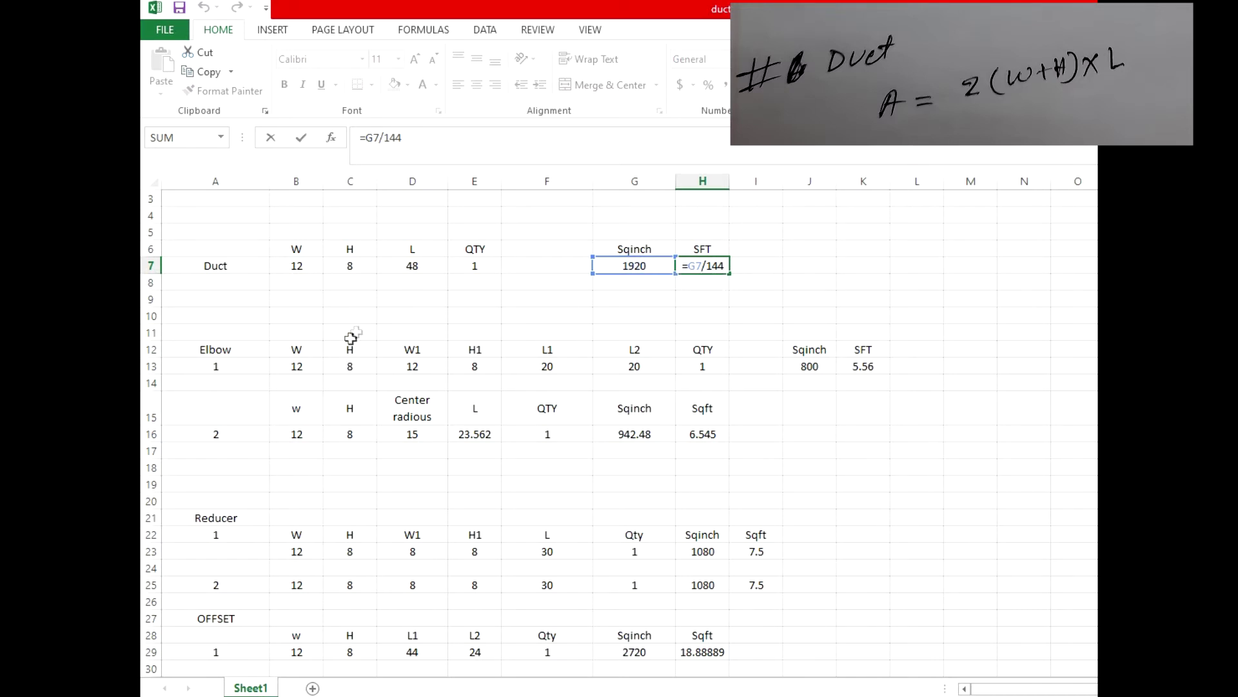
{"action": "left_click", "coordinate": [565, 298]}
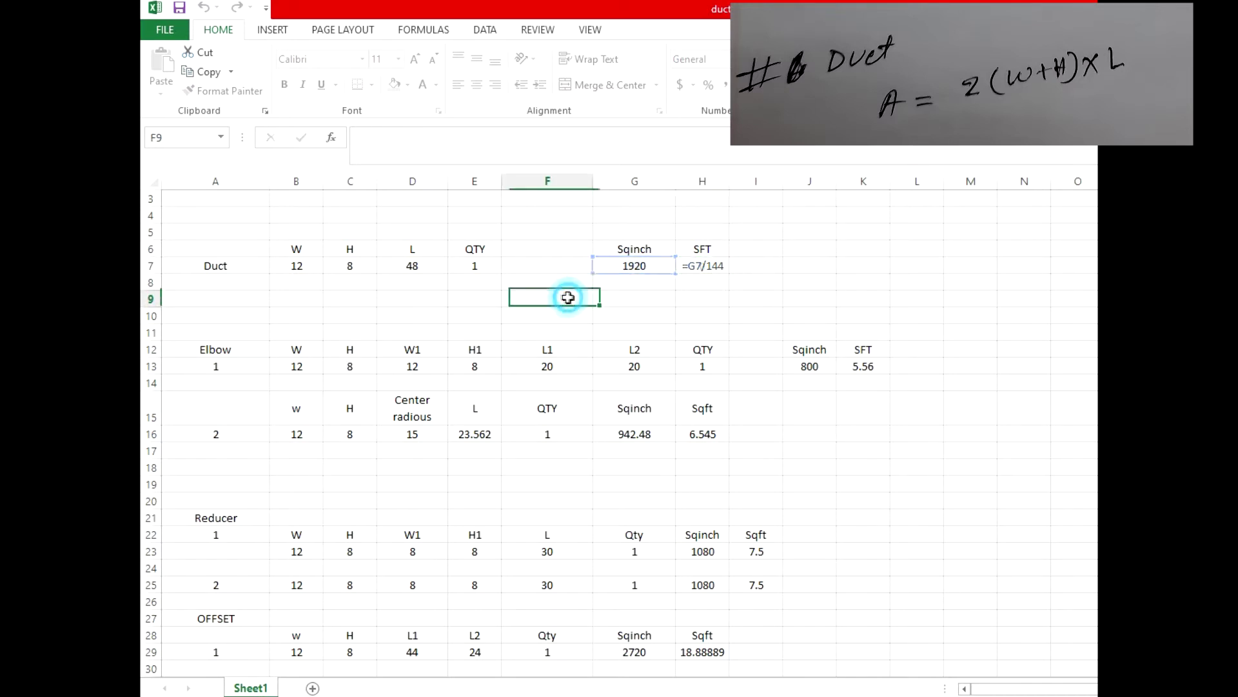
{"action": "left_click", "coordinate": [236, 355]}
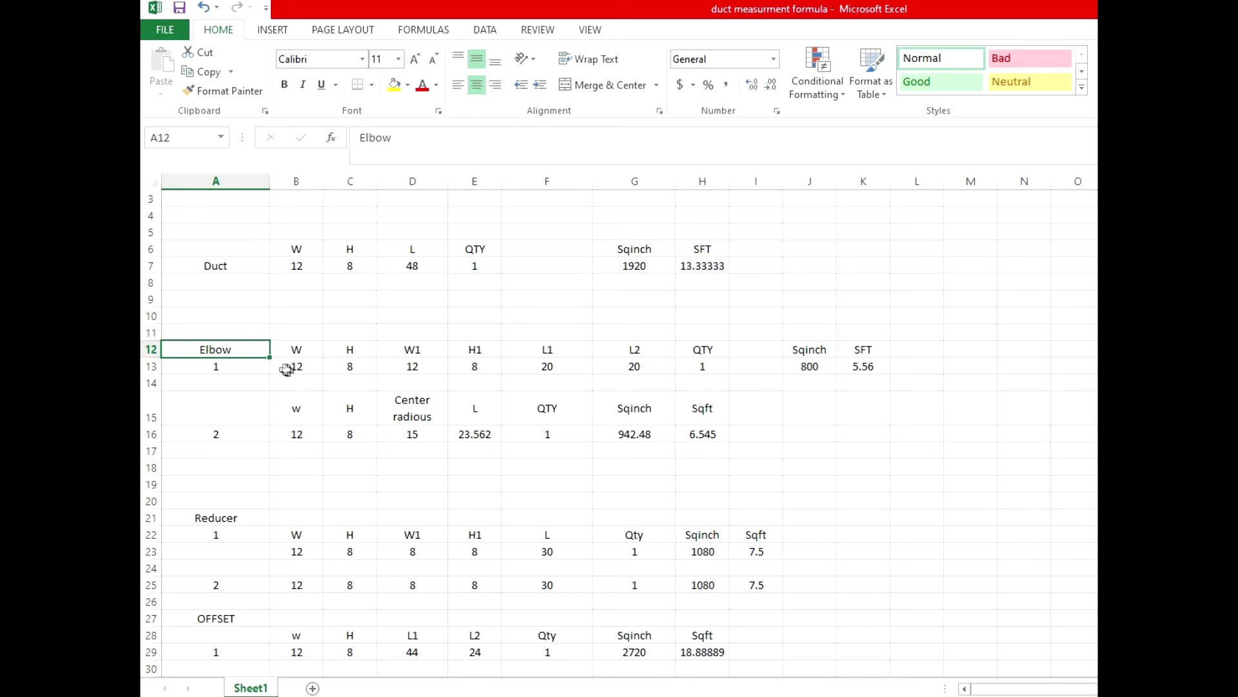
{"action": "left_click", "coordinate": [224, 364]}
{"action": "left_click", "coordinate": [231, 430]}
{"action": "left_click", "coordinate": [235, 366]}
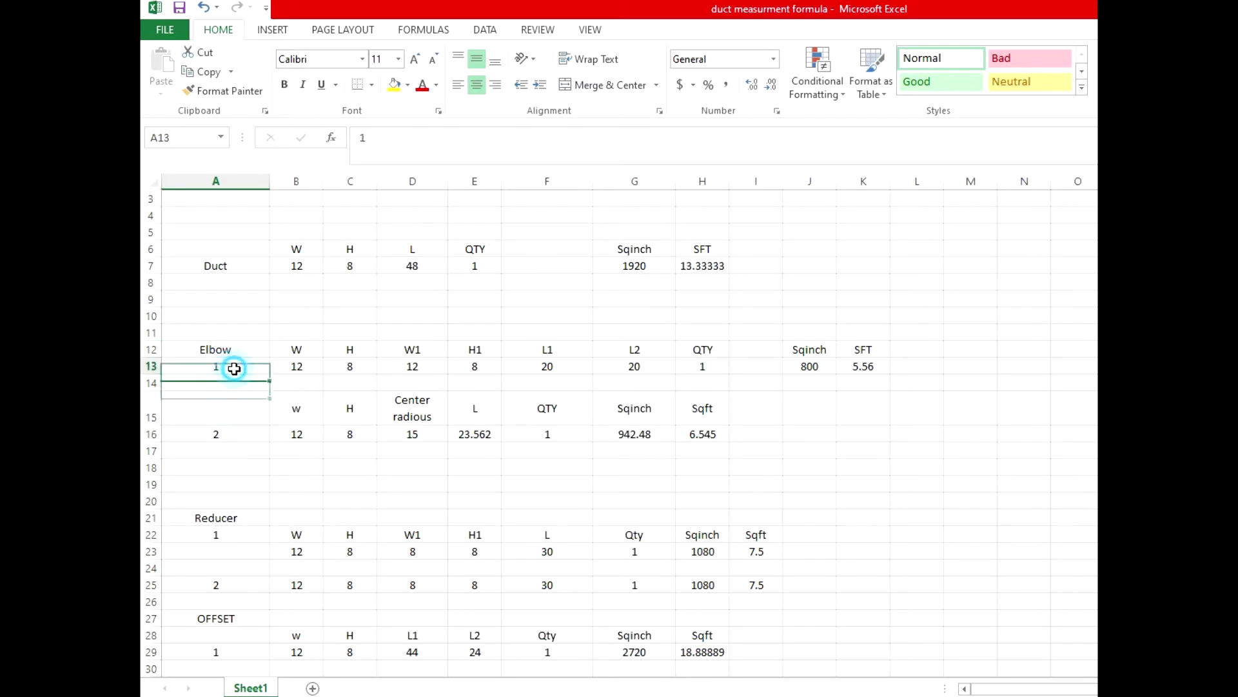
{"action": "left_click", "coordinate": [298, 364]}
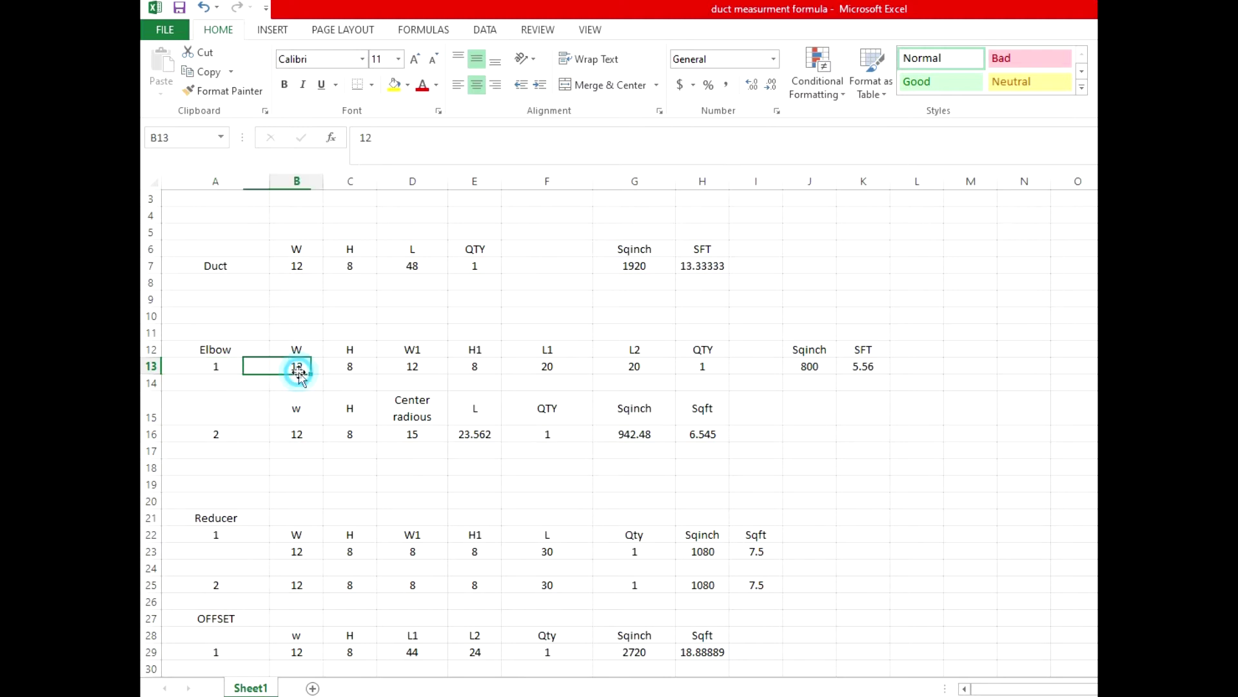
{"action": "left_click", "coordinate": [365, 371]}
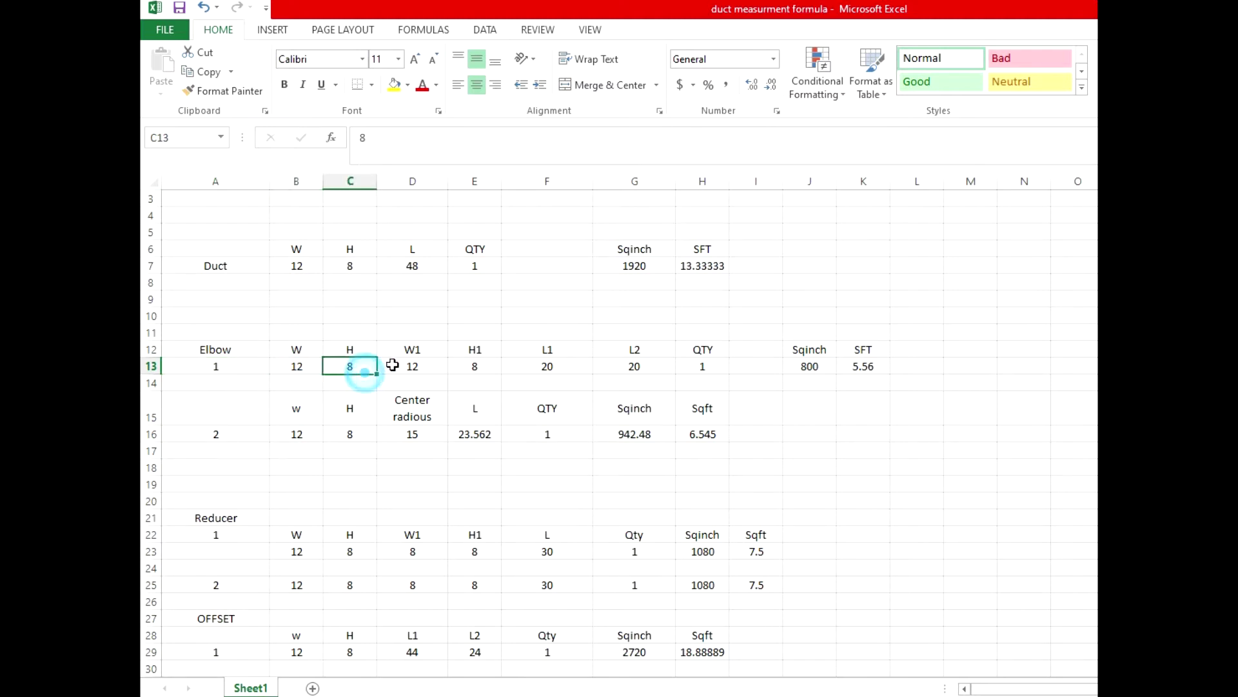
{"action": "left_click", "coordinate": [430, 366]}
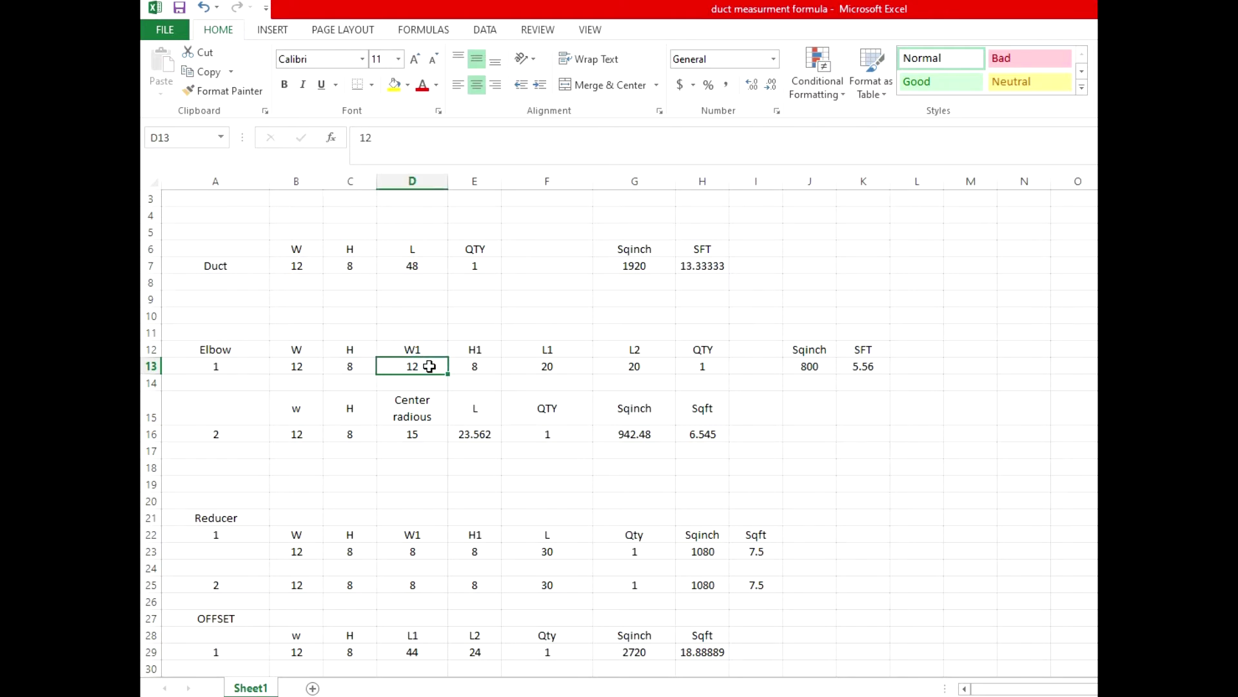
{"action": "left_click", "coordinate": [487, 362]}
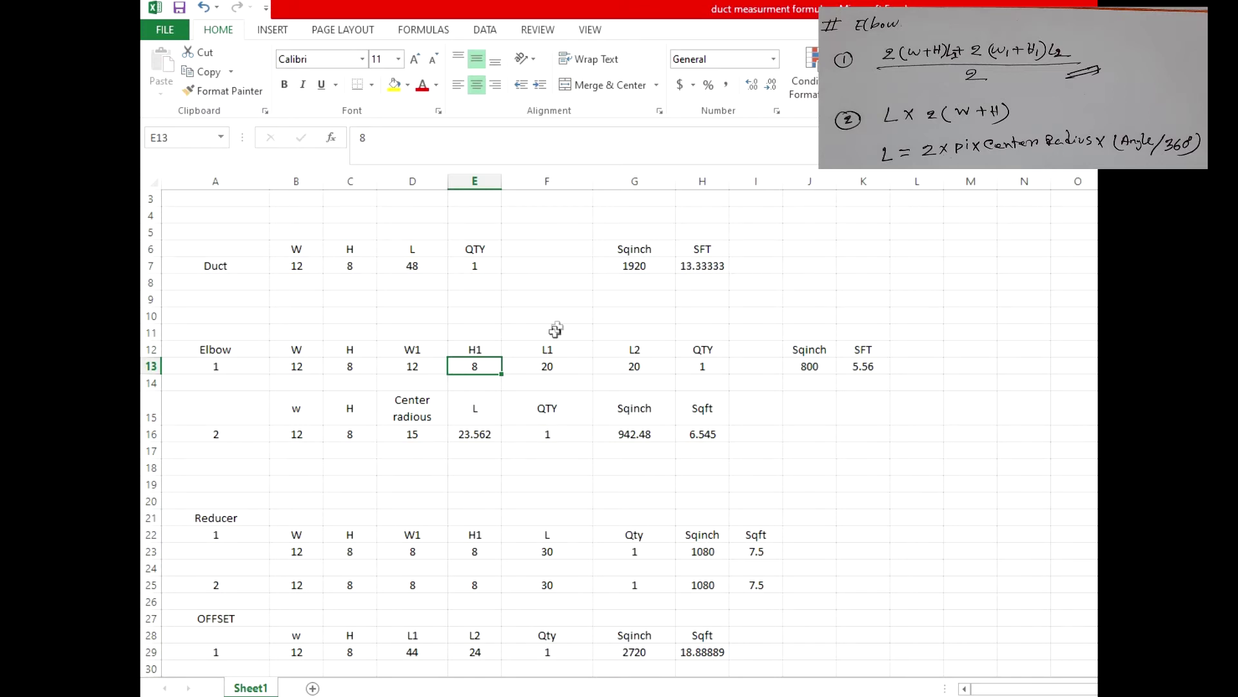
{"action": "left_click", "coordinate": [552, 374]}
{"action": "left_click", "coordinate": [641, 366]}
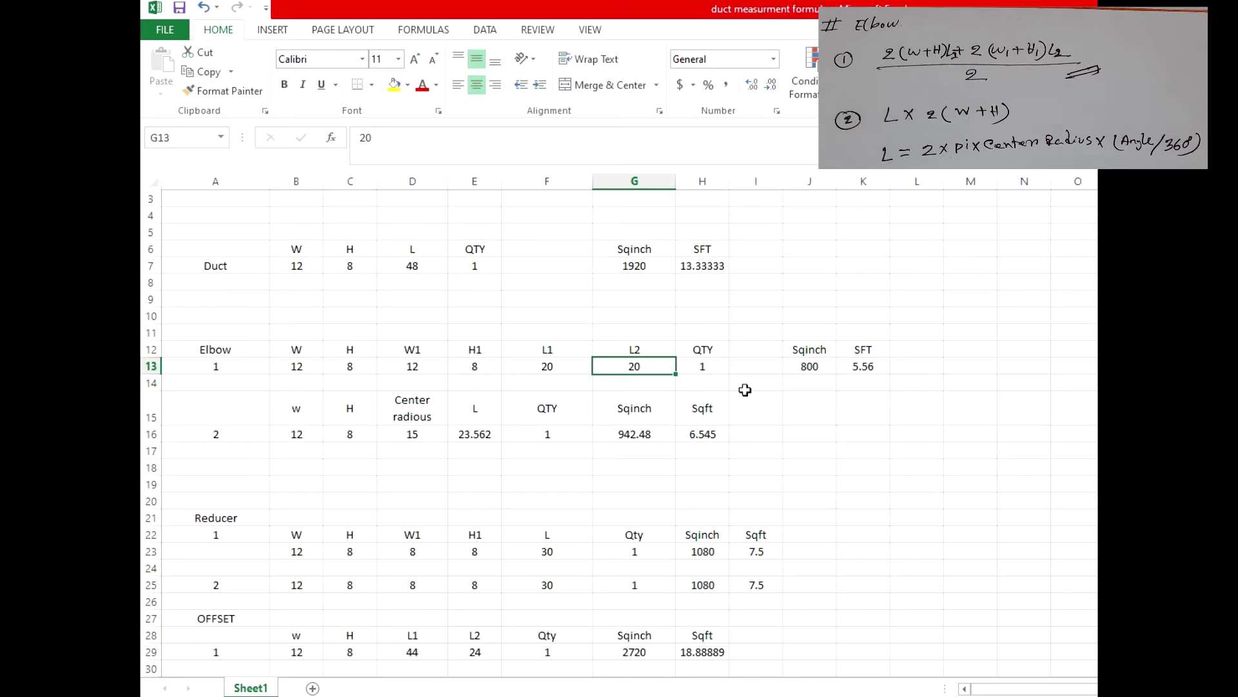
{"action": "left_click", "coordinate": [702, 371]}
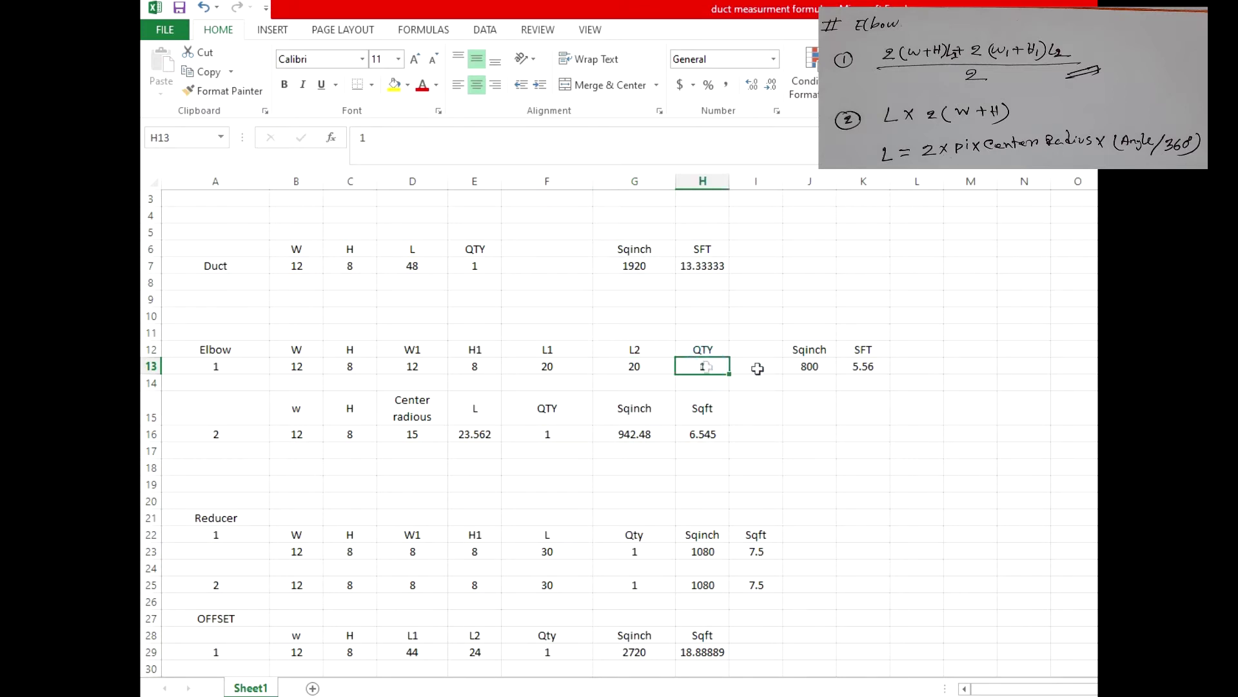
Step: Confirm Elbow 1's square-inch formula =((2*(B13+C13)*F13)+(2*(D13+E13)*G13))/2, giving 800
{"action": "left_click", "coordinate": [812, 367]}
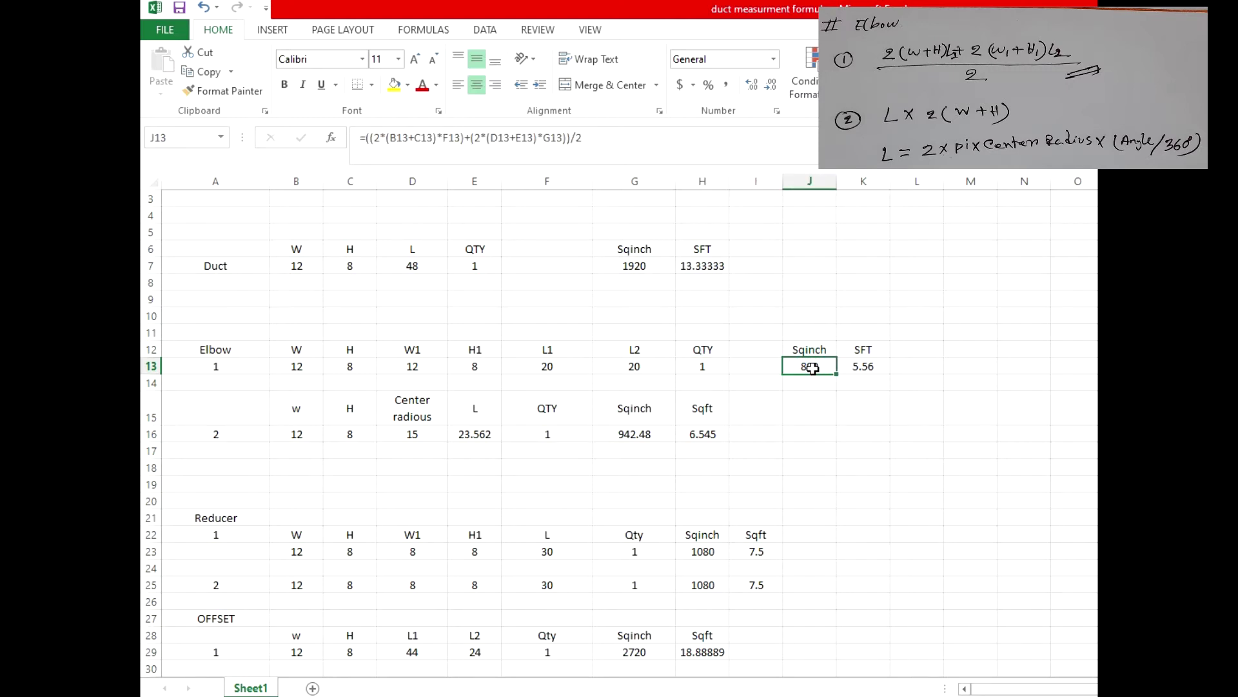
{"action": "double_click", "coordinate": [812, 368]}
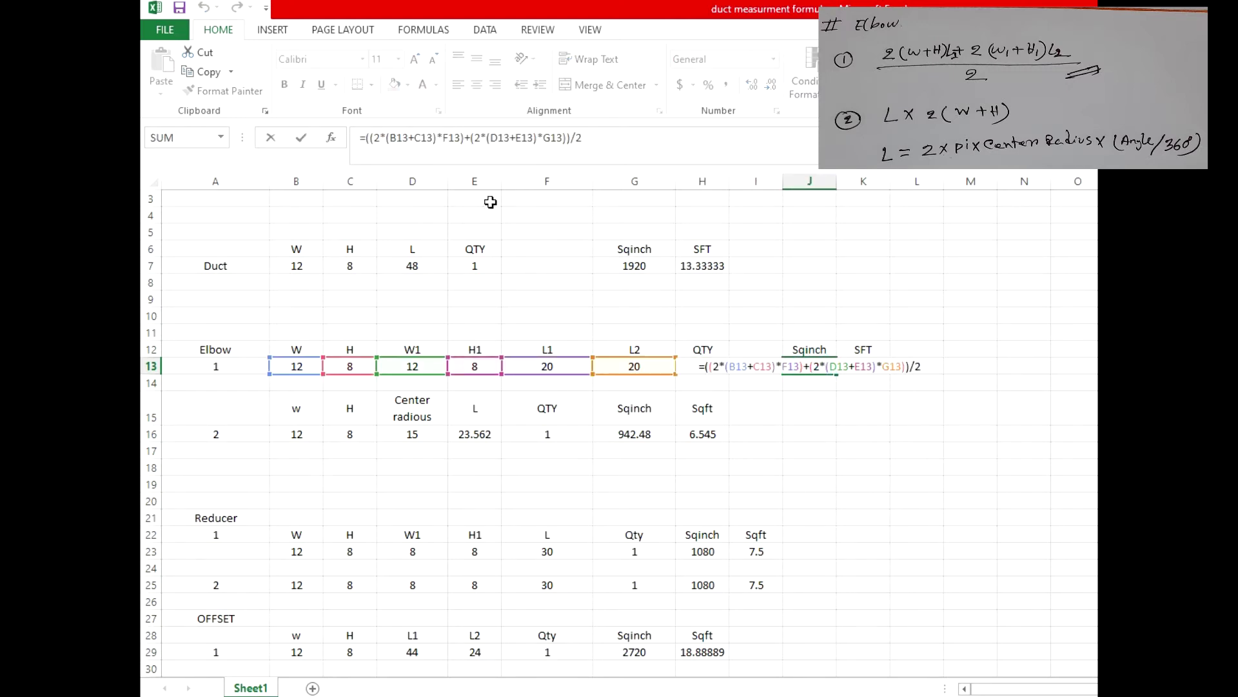
{"action": "left_click", "coordinate": [397, 149]}
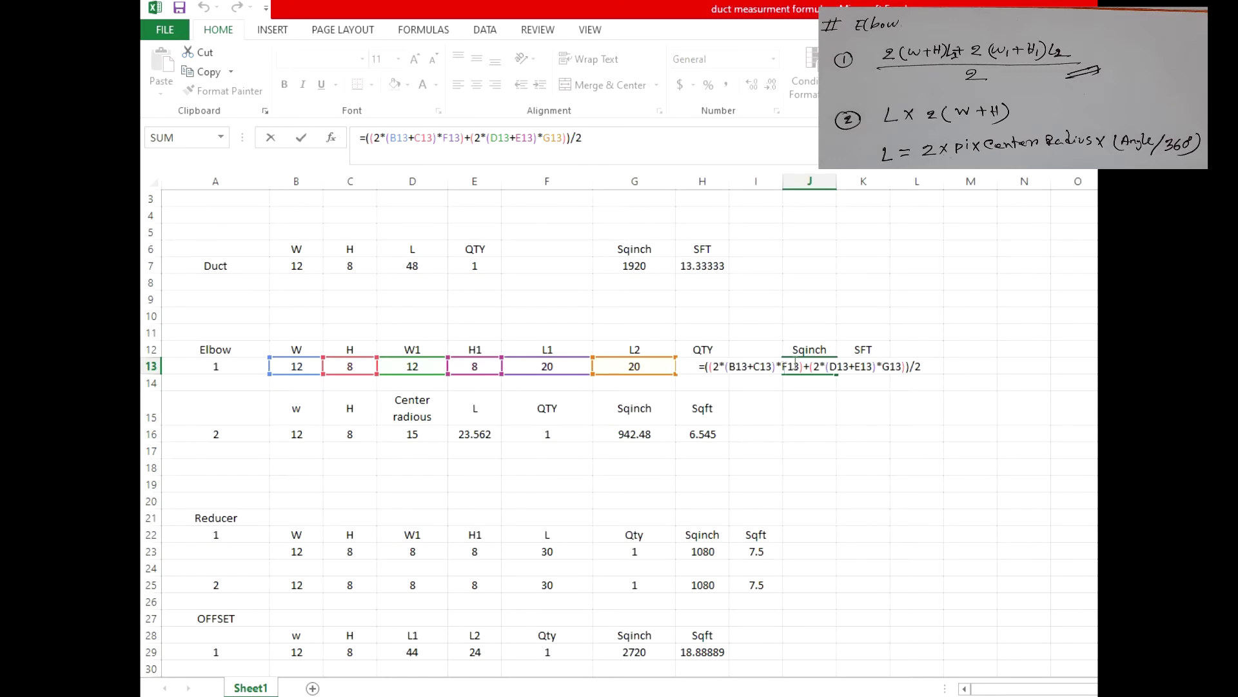
{"action": "key", "text": "Return"}
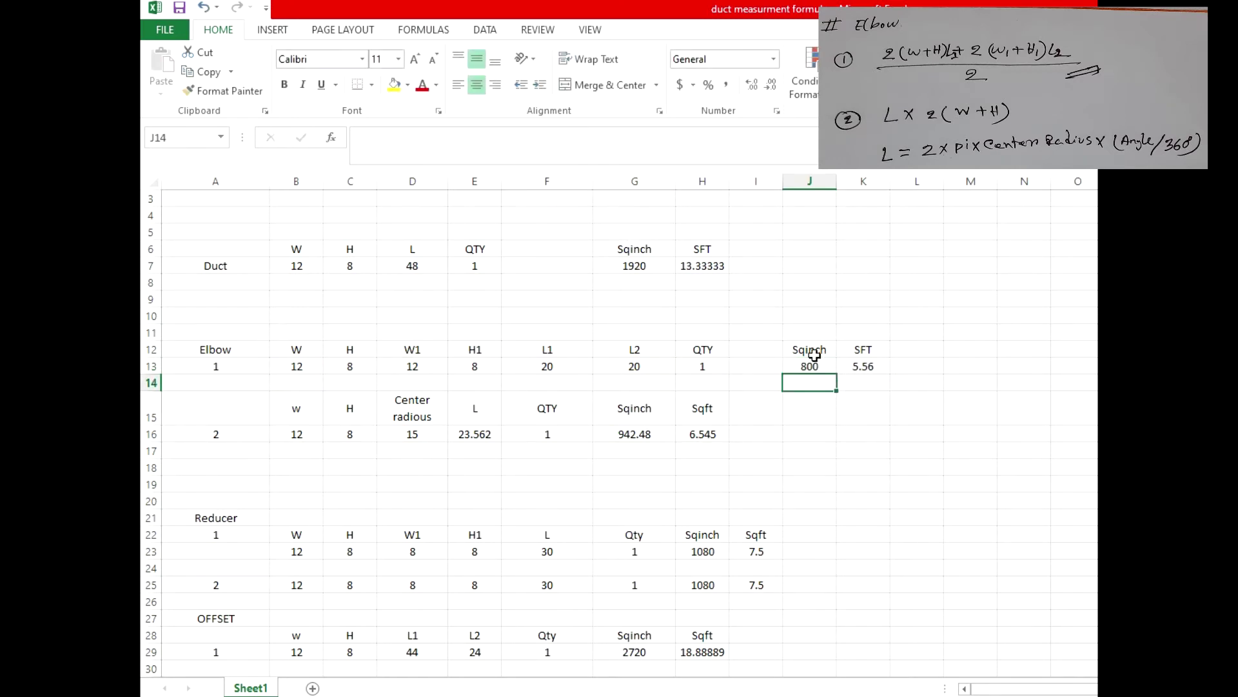
{"action": "left_click", "coordinate": [811, 365]}
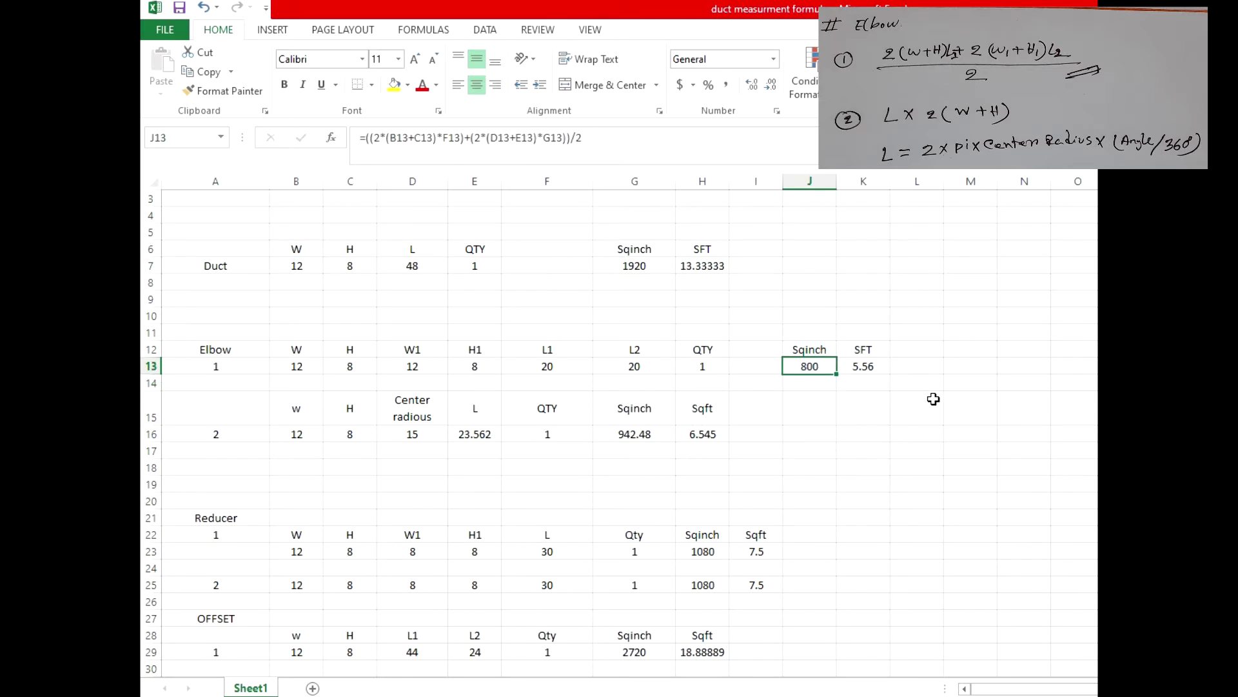
Step: Enter =J13/144 in K13 so the elbow shows 5.56 sq ft
{"action": "left_click", "coordinate": [879, 366]}
{"action": "double_click", "coordinate": [878, 366]}
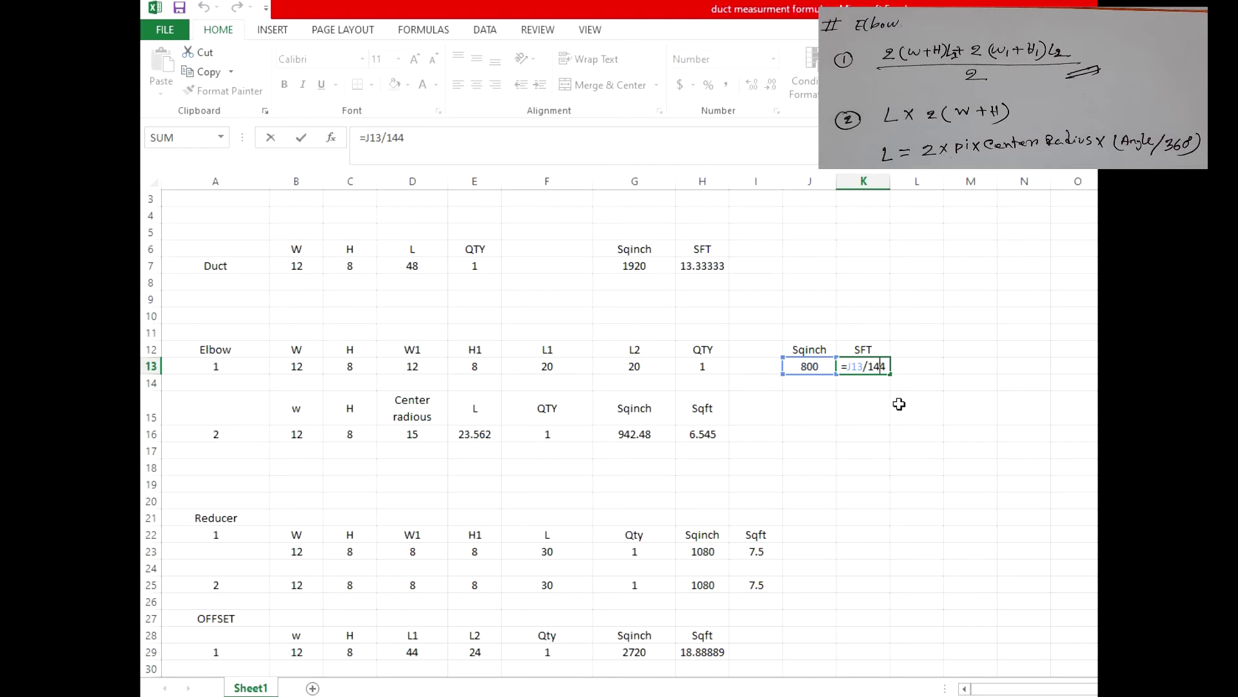
{"action": "left_click", "coordinate": [871, 382]}
{"action": "left_click", "coordinate": [873, 367]}
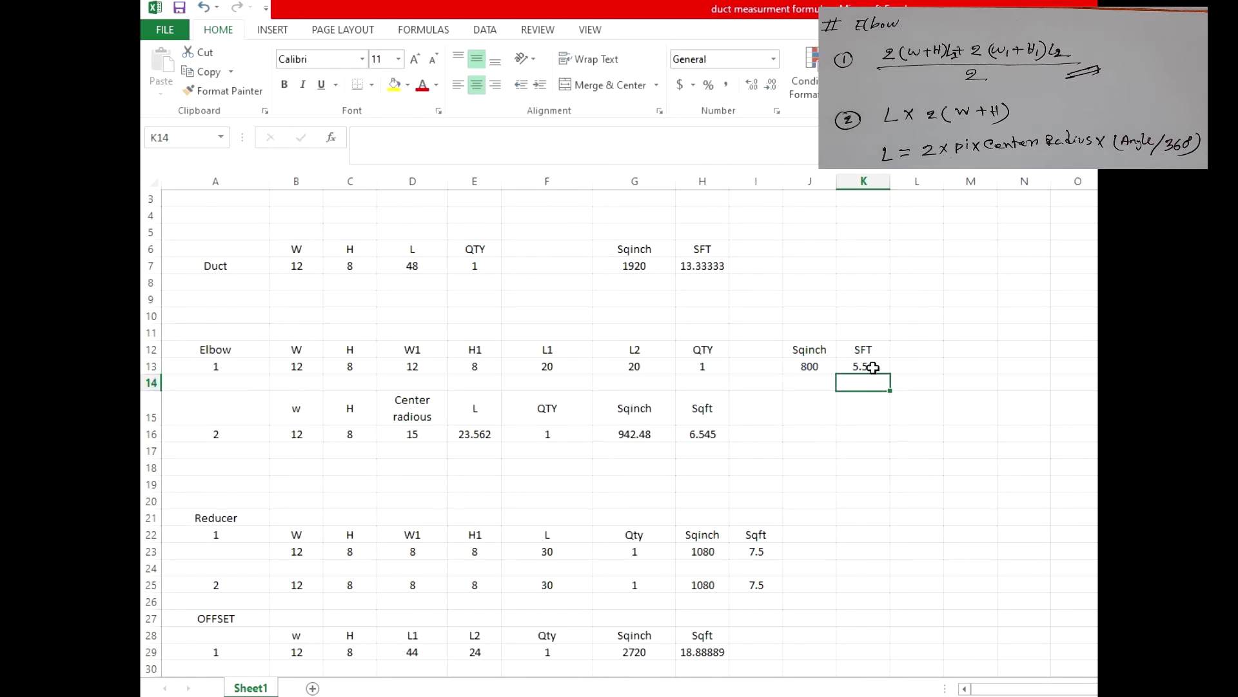
{"action": "double_click", "coordinate": [874, 368]}
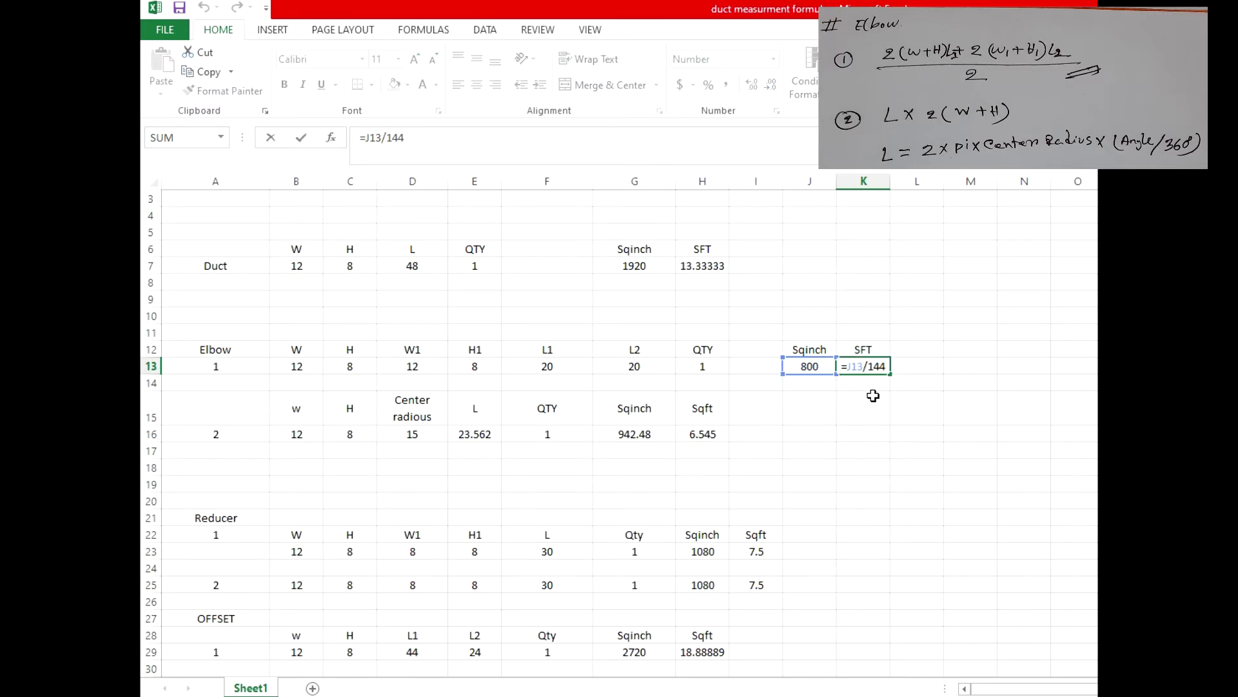
{"action": "key", "text": "Return"}
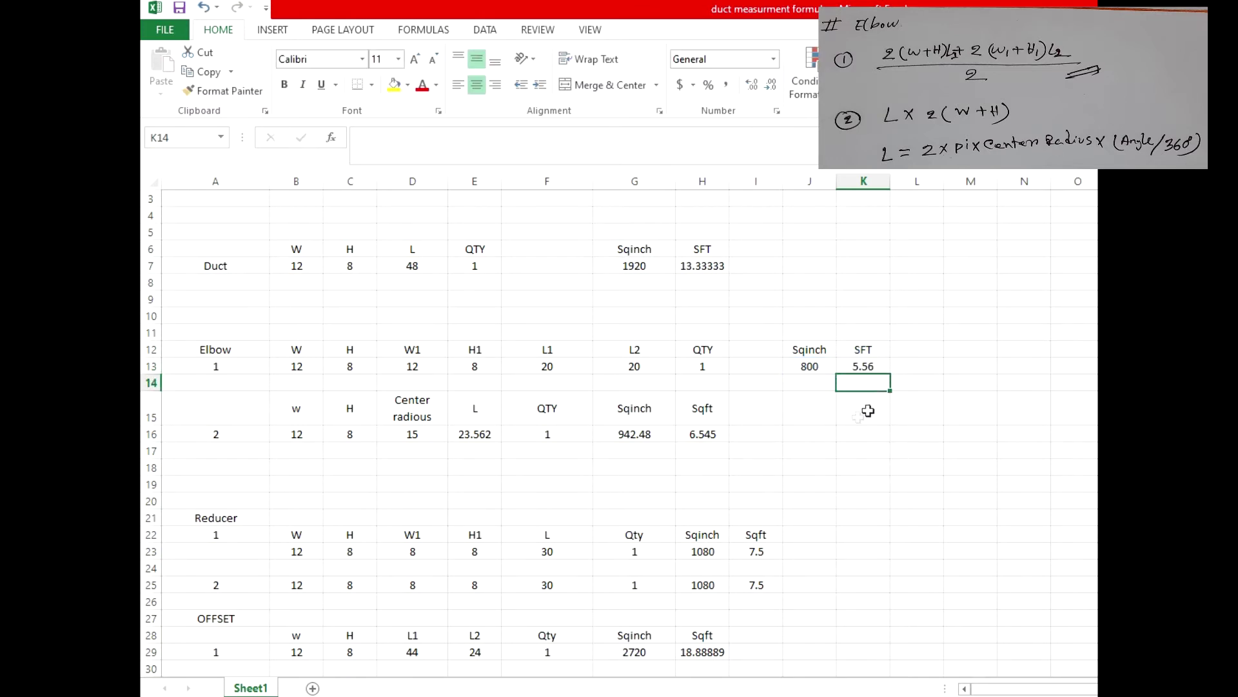
Step: Check Elbow 2's width, height and center radius of 15
{"action": "left_click", "coordinate": [235, 433]}
{"action": "left_click", "coordinate": [315, 433]}
{"action": "left_click", "coordinate": [363, 432]}
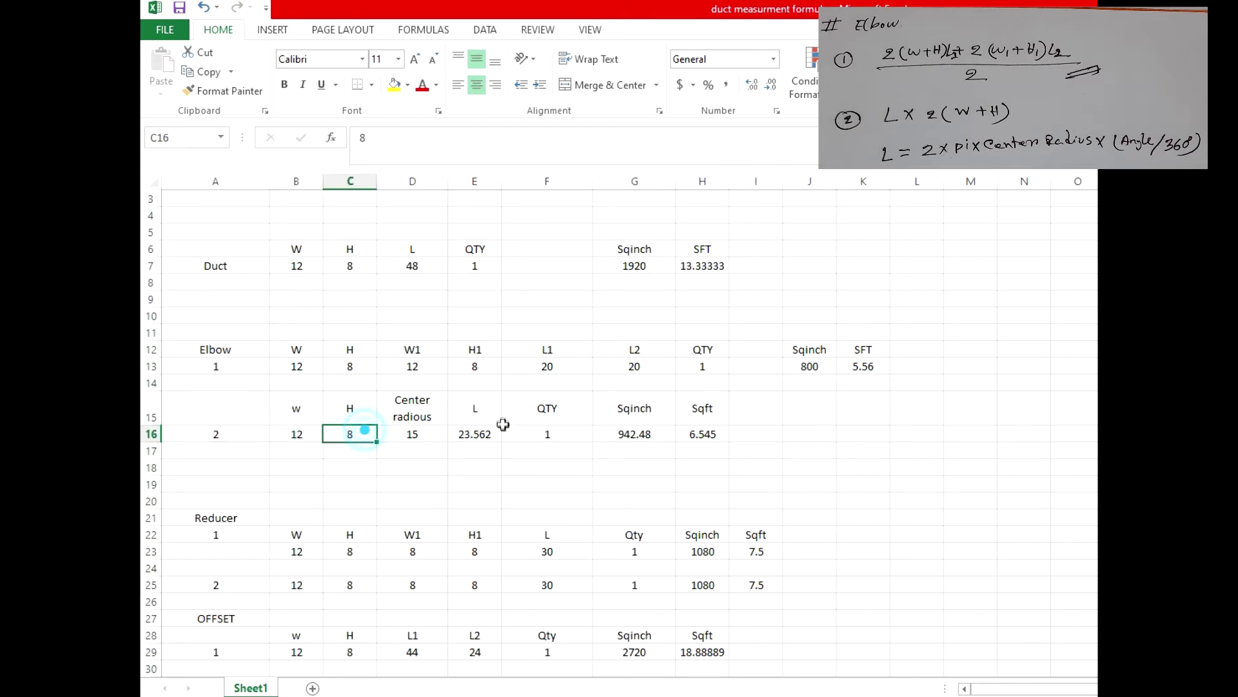
{"action": "left_click", "coordinate": [424, 434]}
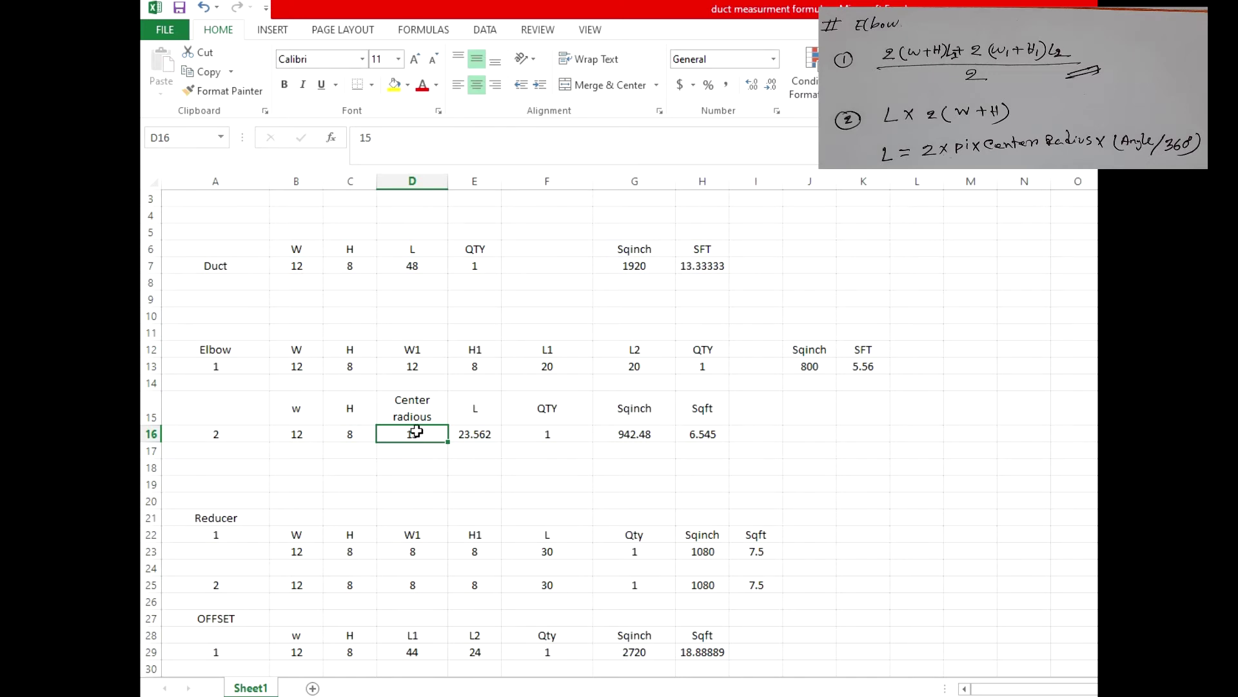
{"action": "double_click", "coordinate": [417, 431]}
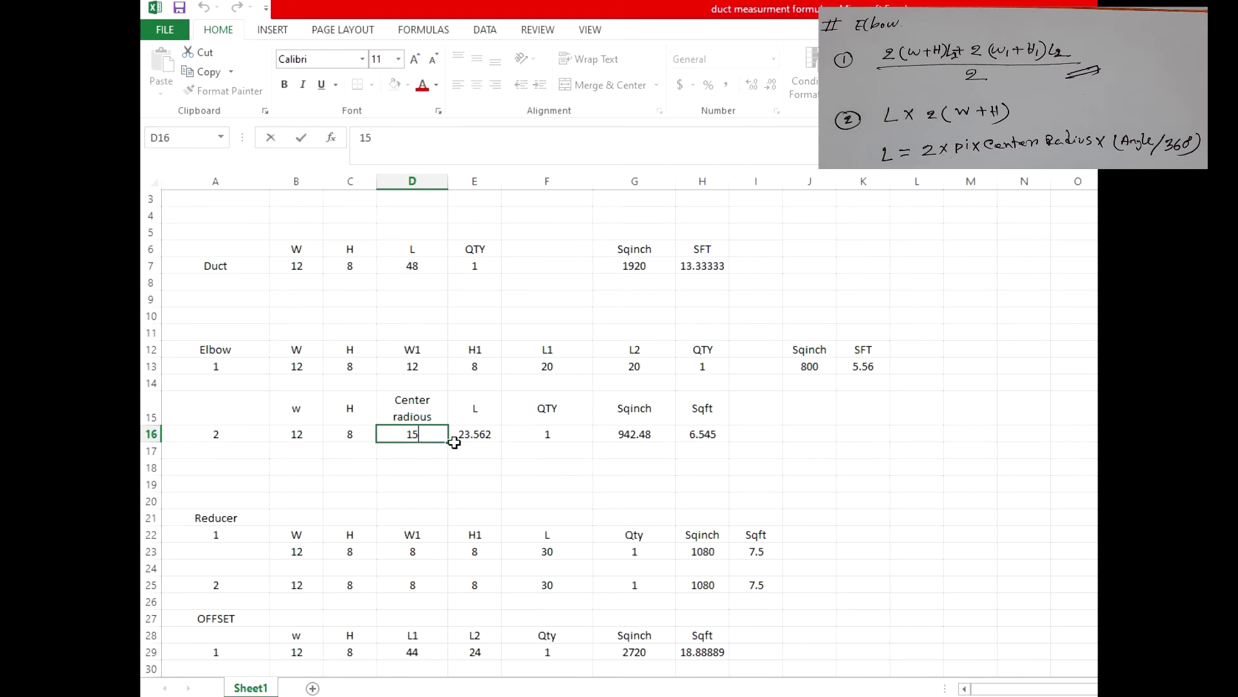
Step: Enter =2*3.1416*D16*(90/360) in E16, giving a 23.562 length
{"action": "left_click", "coordinate": [477, 435]}
{"action": "double_click", "coordinate": [481, 434]}
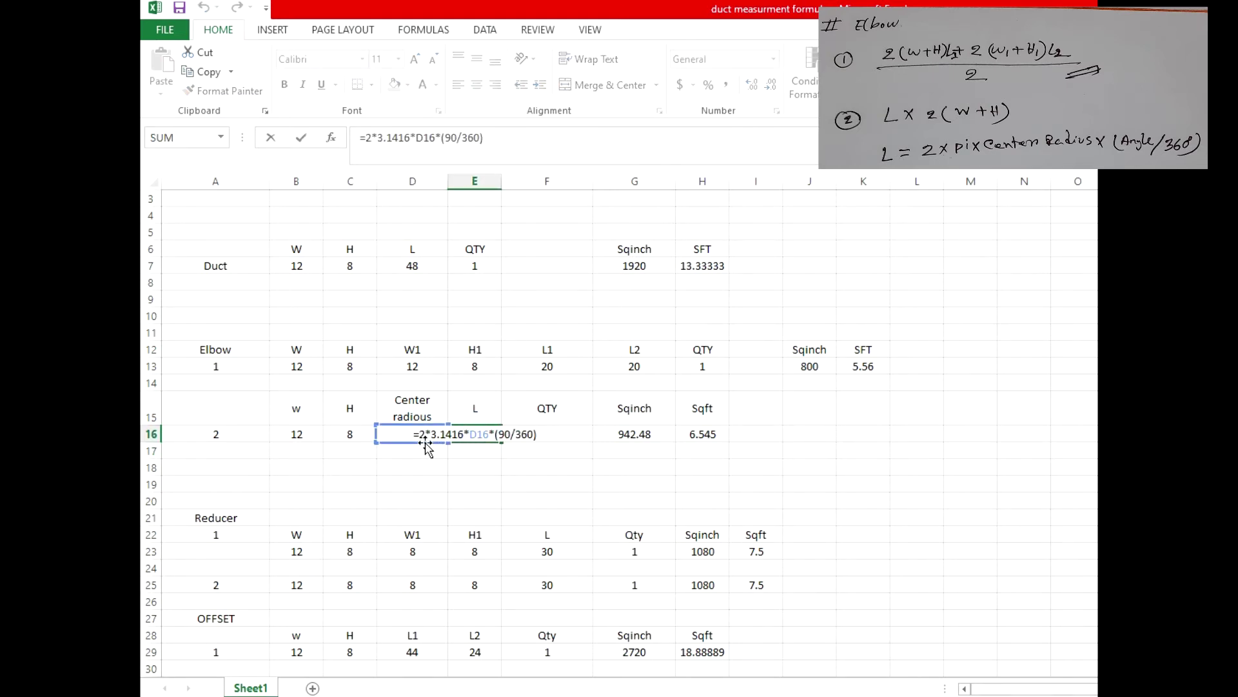
{"action": "left_click", "coordinate": [410, 138]}
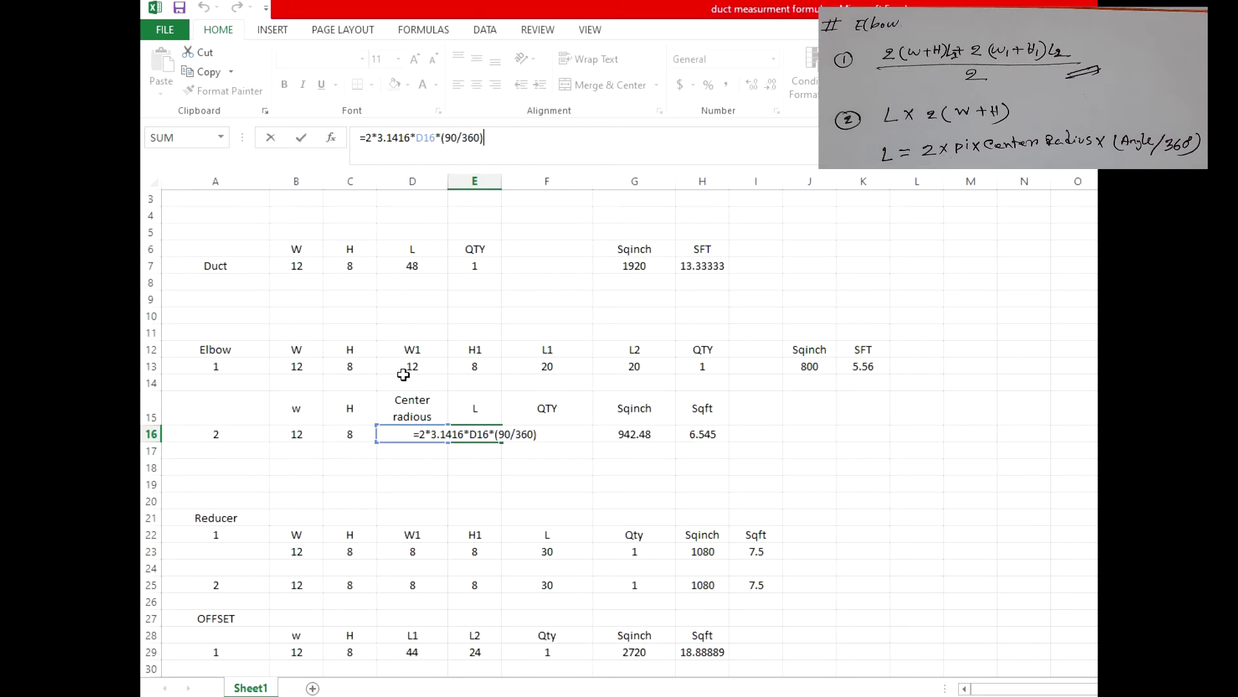
{"action": "key", "text": "Return"}
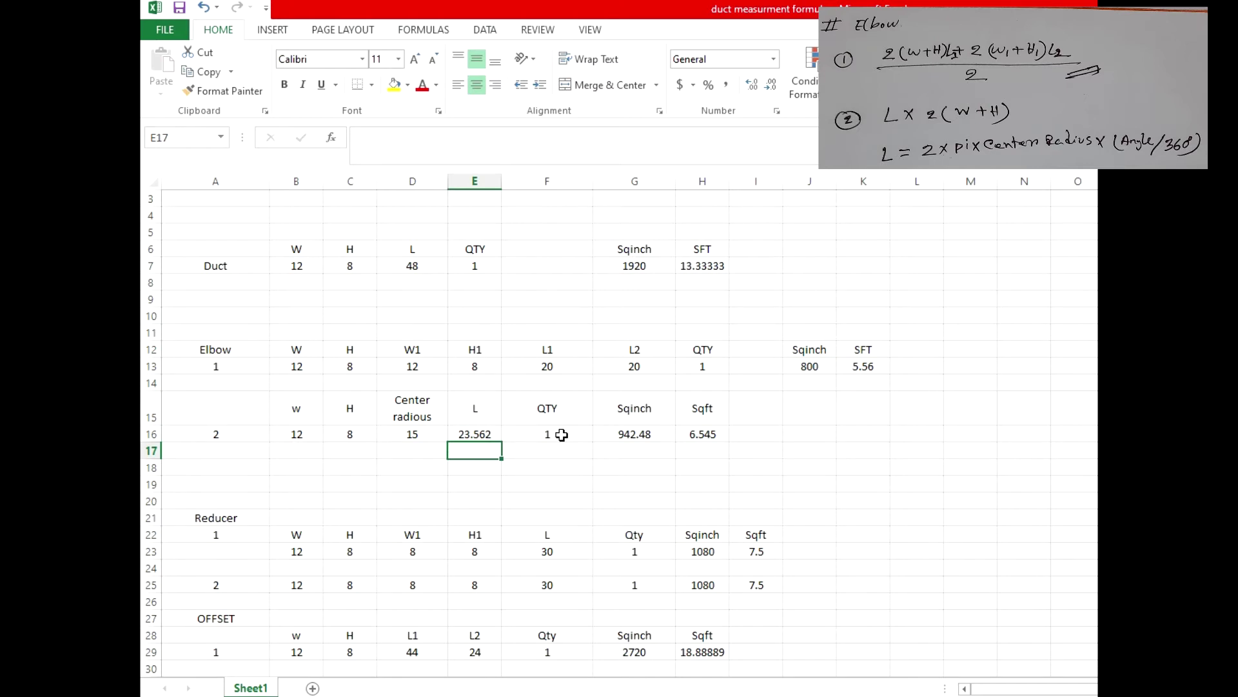
{"action": "double_click", "coordinate": [642, 434]}
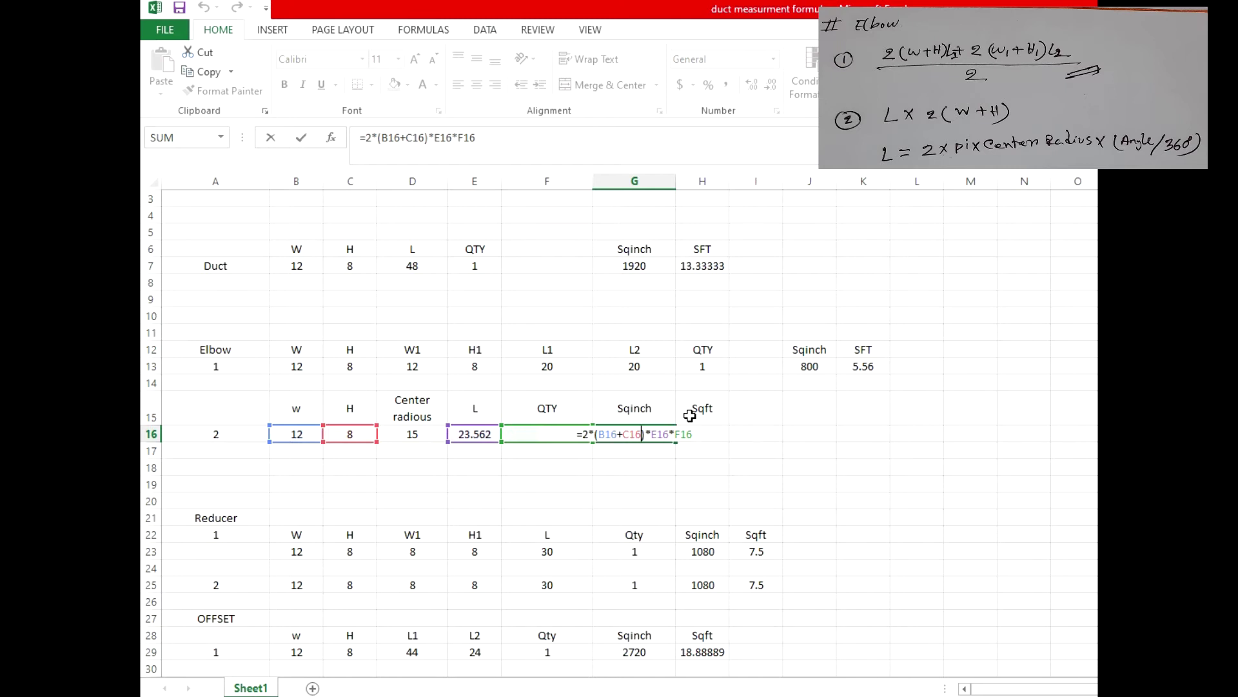
Step: Commit =2*(B16+C16)*E16*F16 in G16 for 942.48 sq in and check H16's 6.545 sq ft
{"action": "key", "text": "Return"}
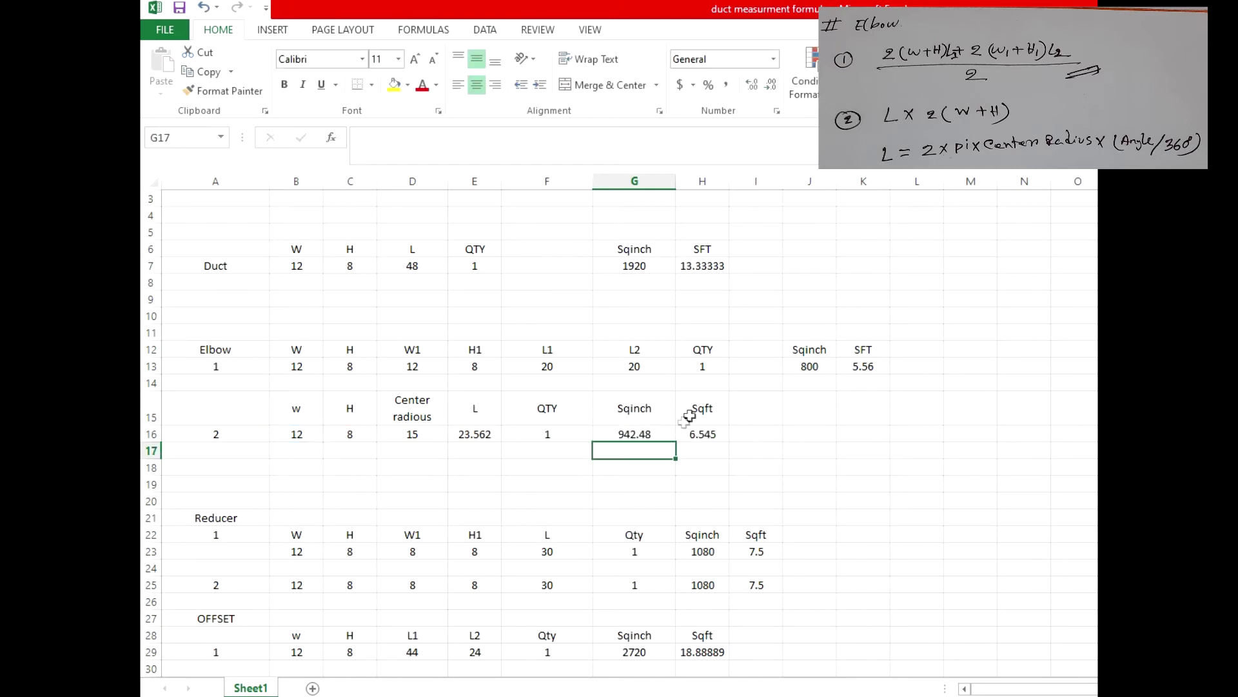
{"action": "left_click", "coordinate": [718, 439]}
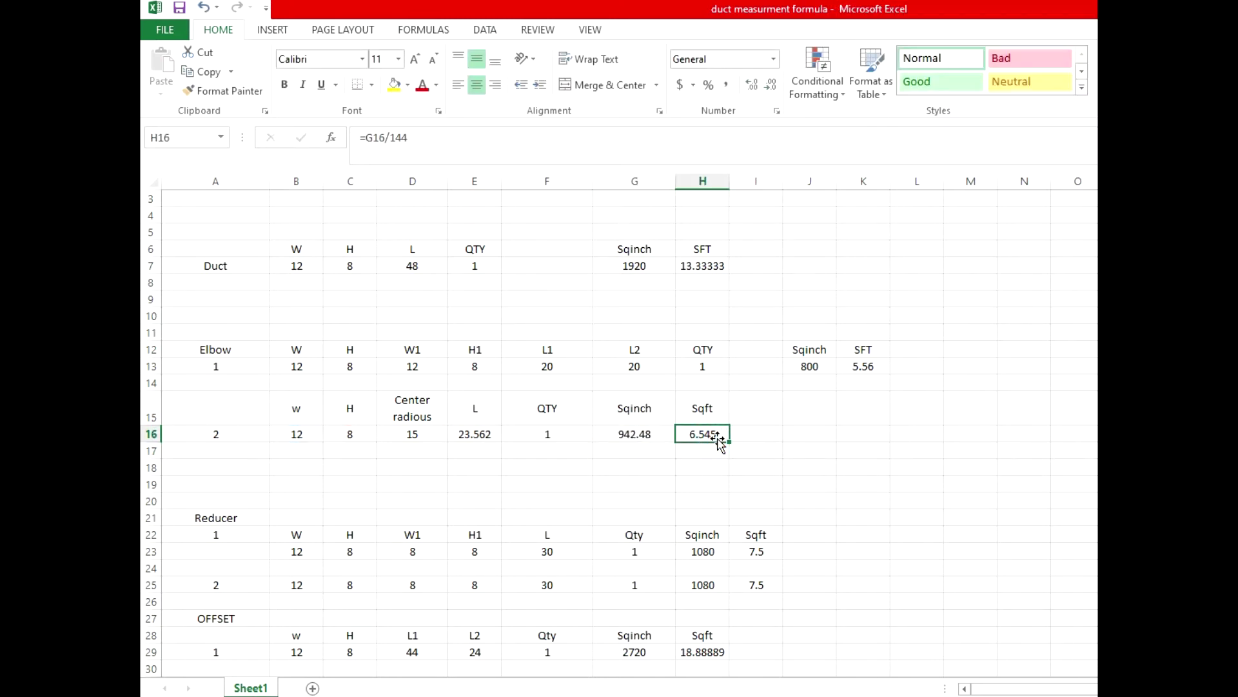
{"action": "scroll", "coordinate": [423, 475], "scroll_direction": "down", "scroll_amount": 3}
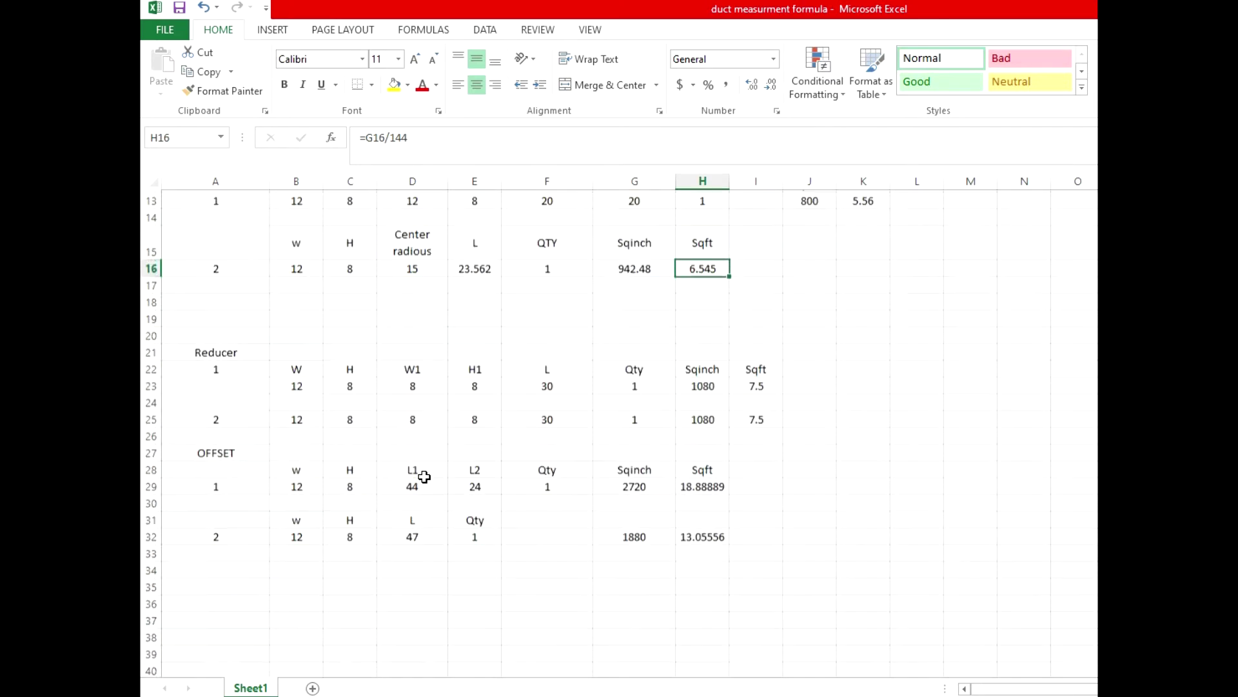
Step: Review the first Reducer row's label, number and width
{"action": "left_click", "coordinate": [288, 385]}
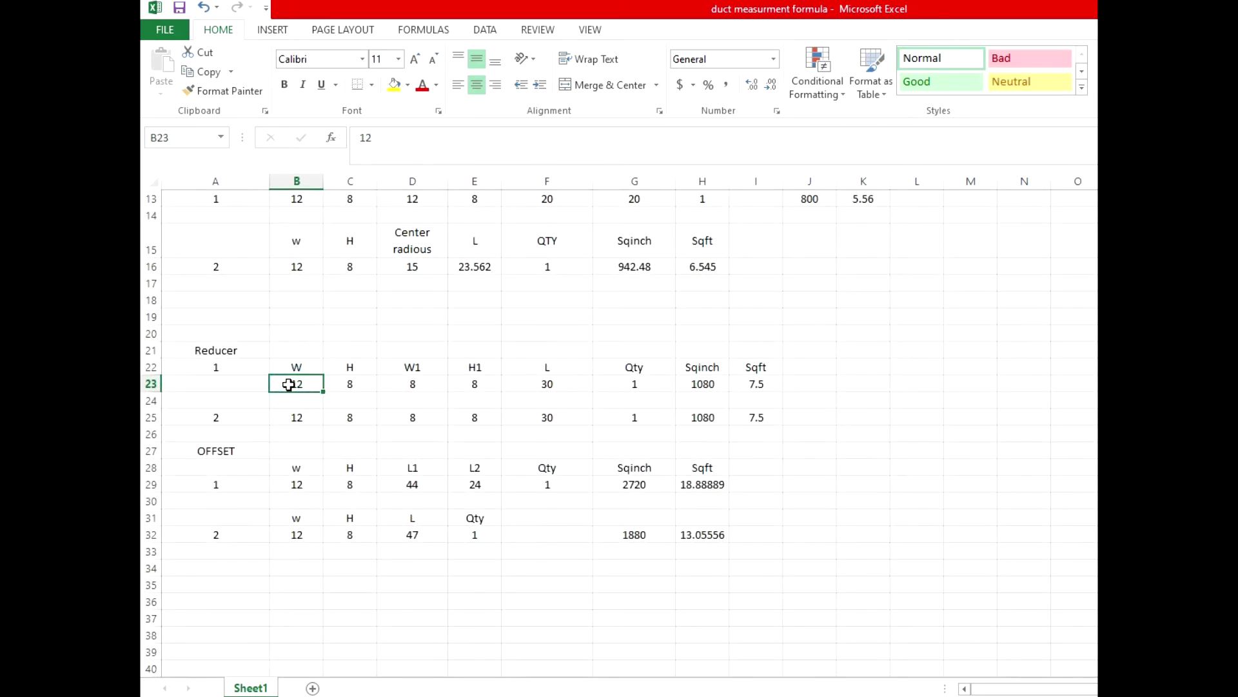
{"action": "left_click", "coordinate": [233, 352]}
{"action": "left_click", "coordinate": [226, 368]}
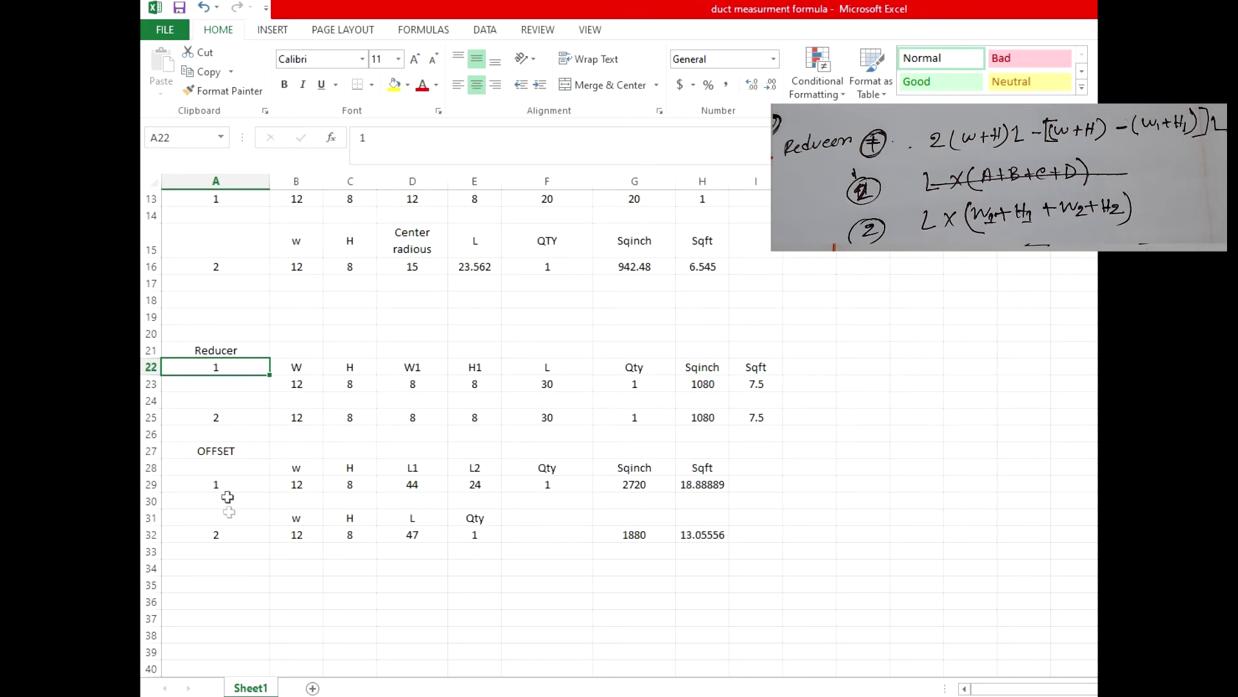
{"action": "left_click", "coordinate": [229, 418]}
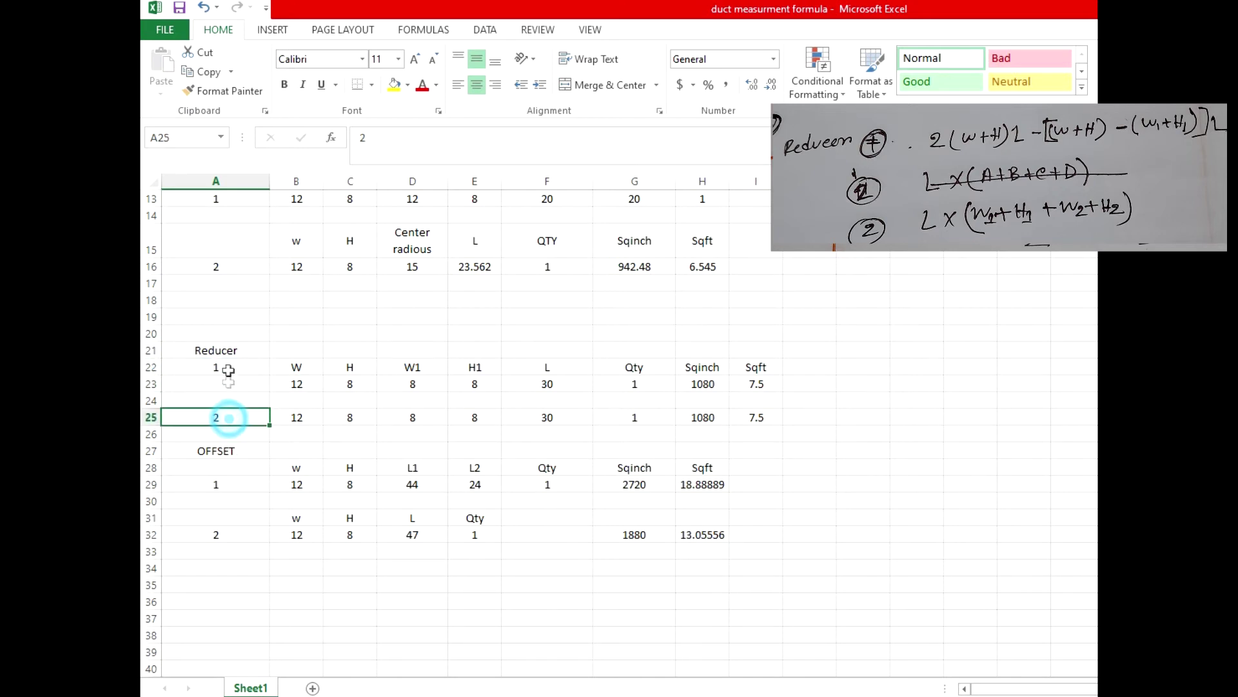
{"action": "left_click", "coordinate": [292, 373]}
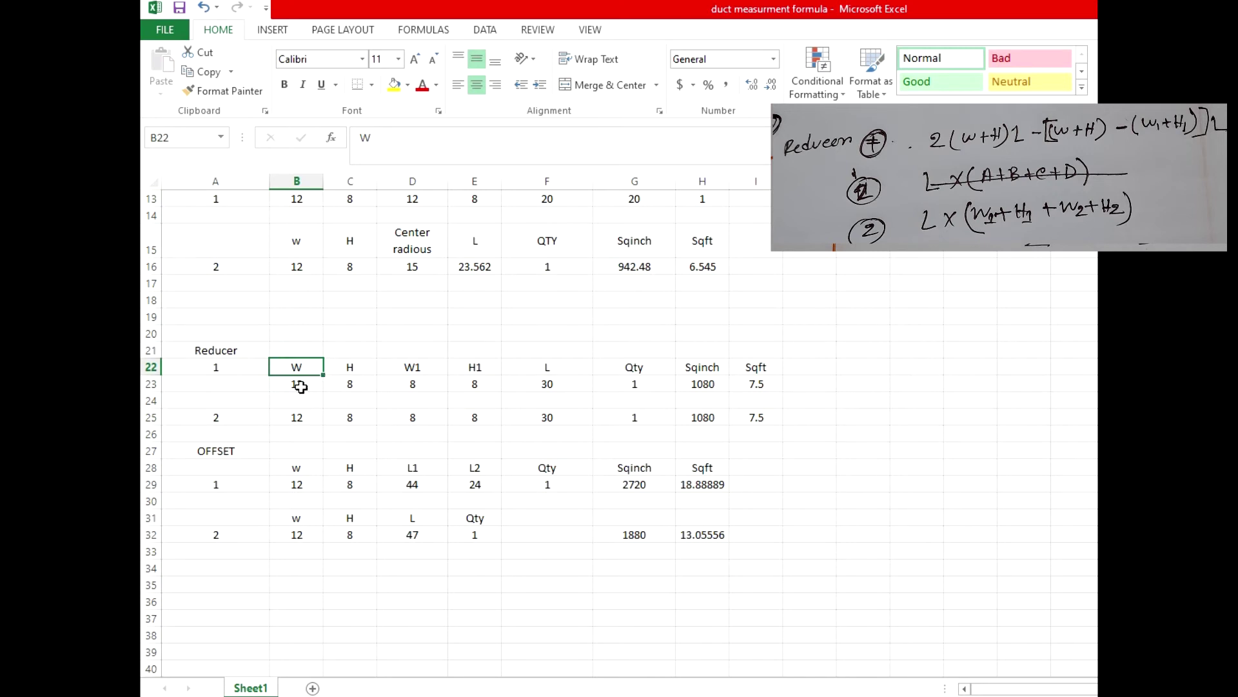
{"action": "left_click", "coordinate": [355, 387]}
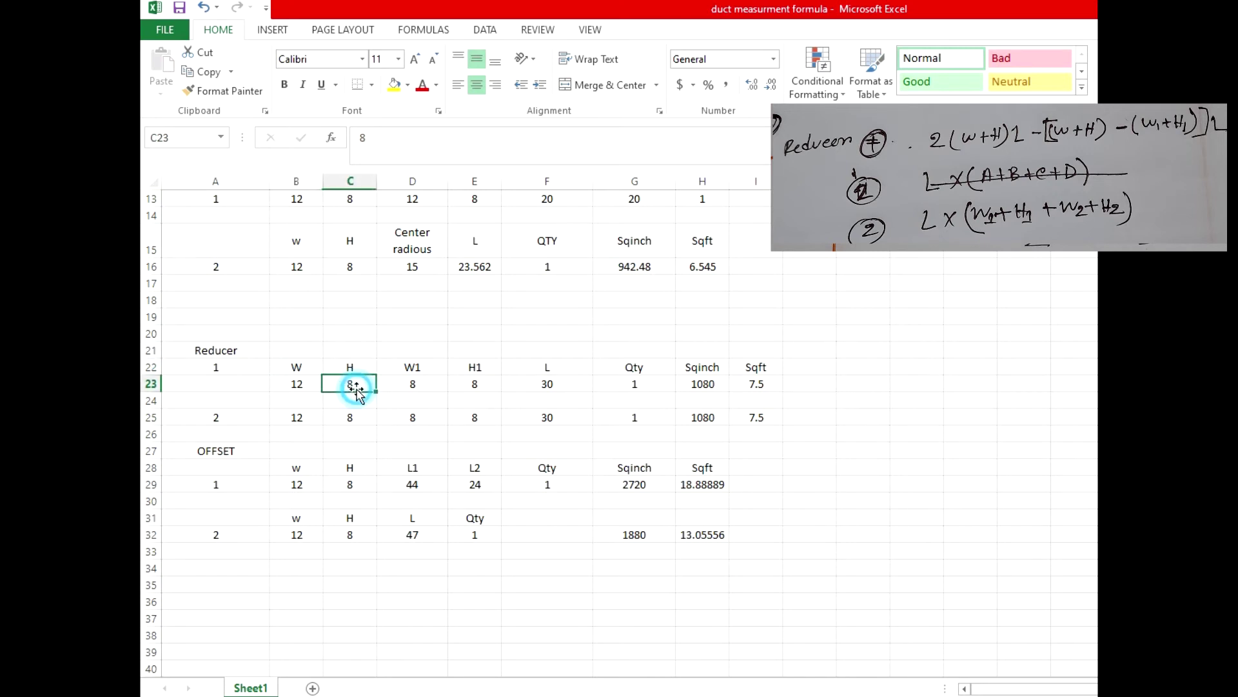
{"action": "left_click", "coordinate": [427, 366]}
{"action": "scroll", "coordinate": [427, 369], "scroll_direction": "up", "scroll_amount": 3}
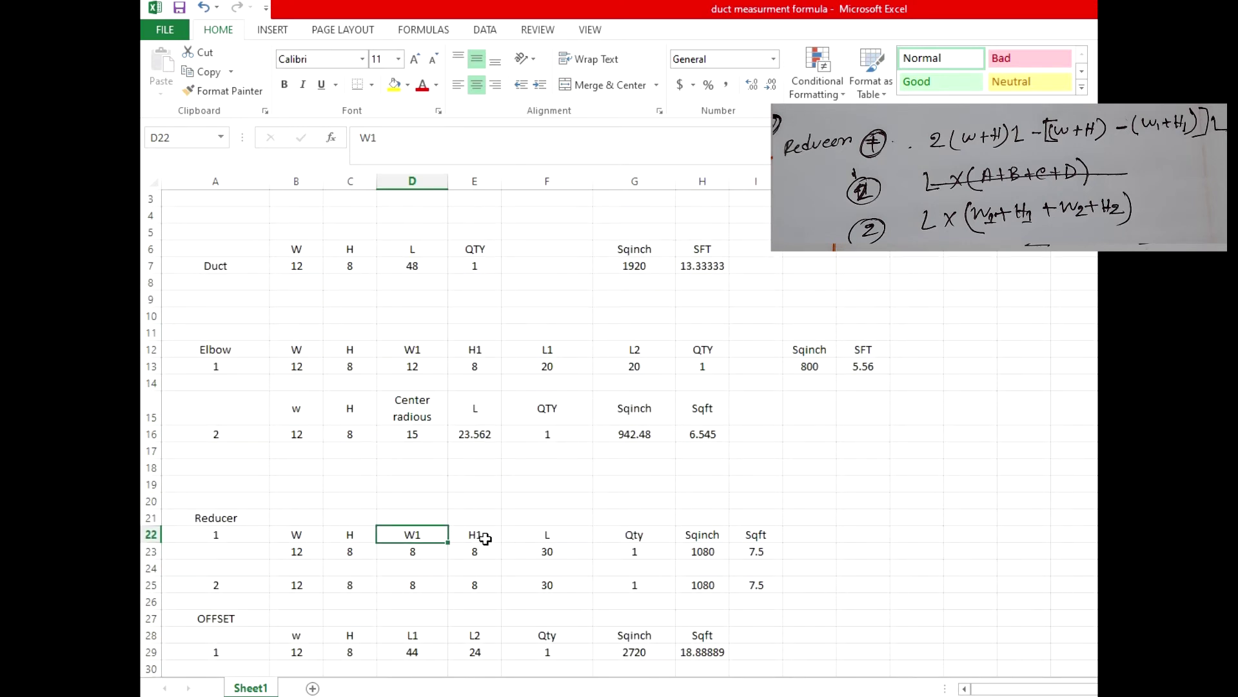
{"action": "scroll", "coordinate": [483, 547], "scroll_direction": "down", "scroll_amount": 3}
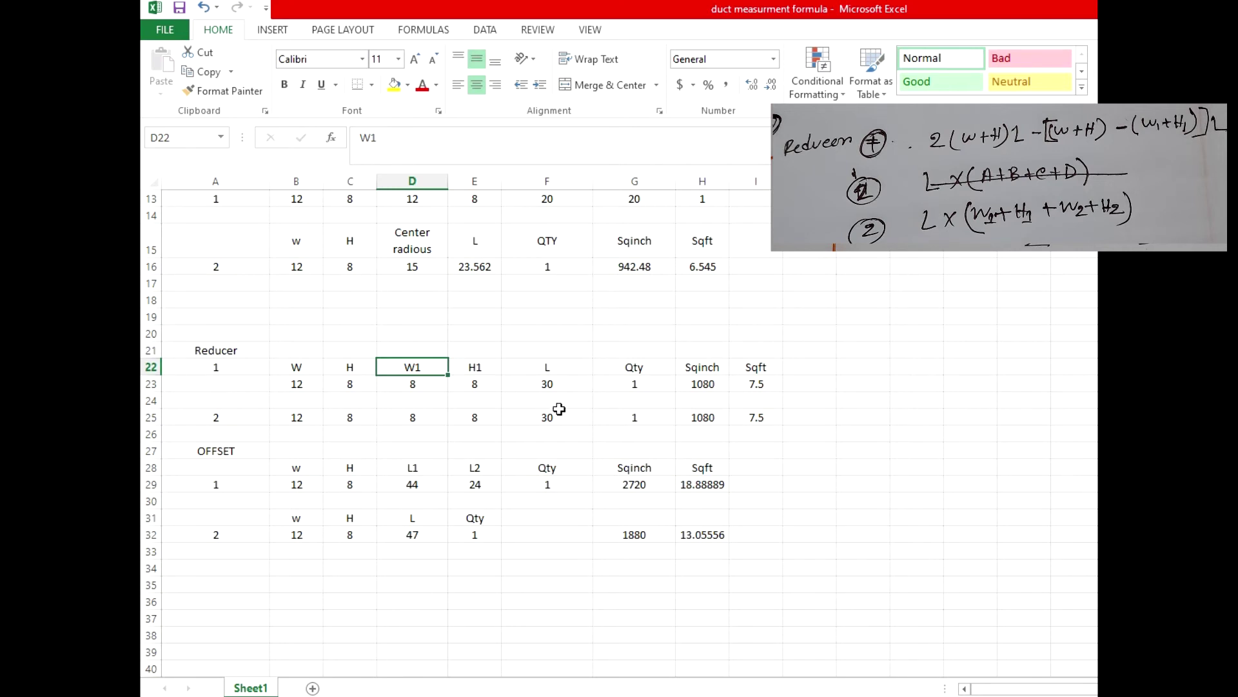
{"action": "left_click", "coordinate": [548, 383]}
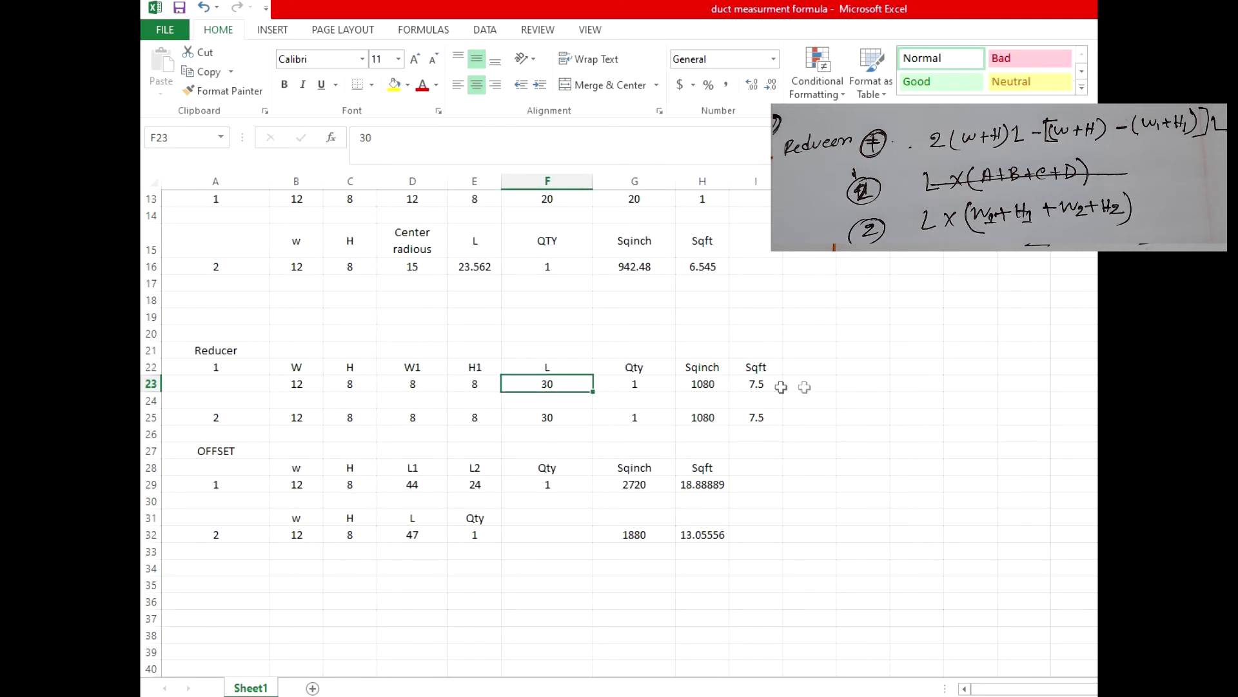
{"action": "left_click", "coordinate": [697, 394]}
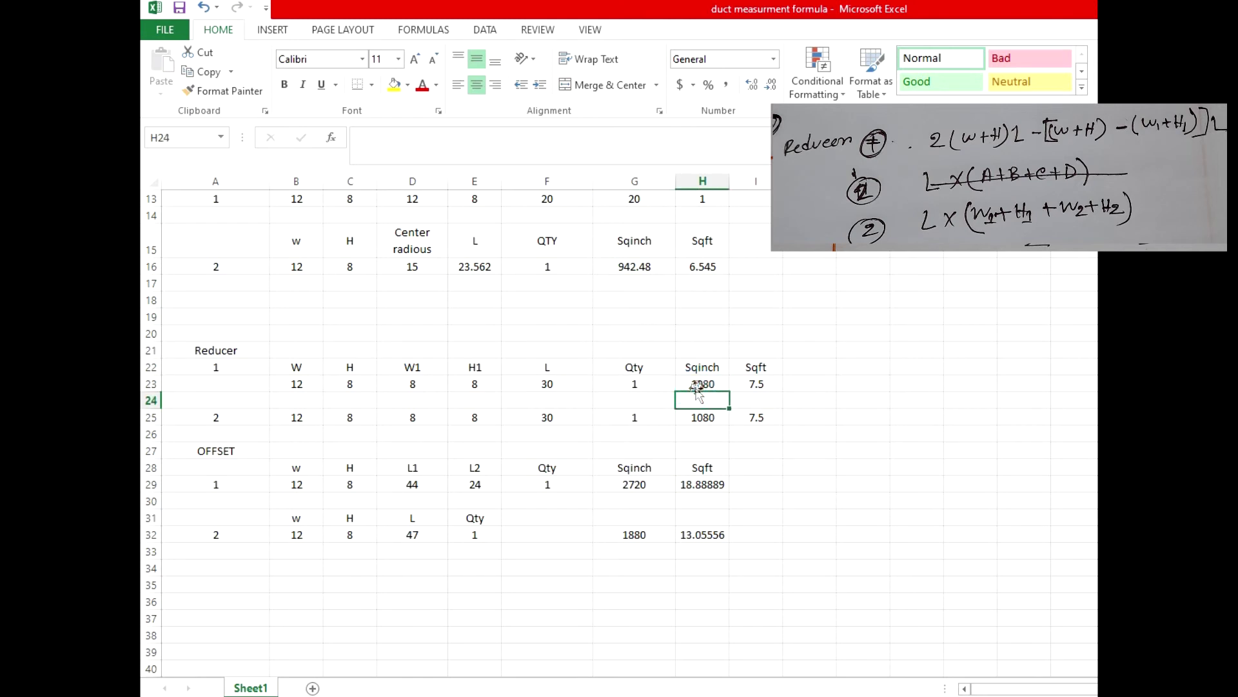
{"action": "left_click", "coordinate": [698, 383]}
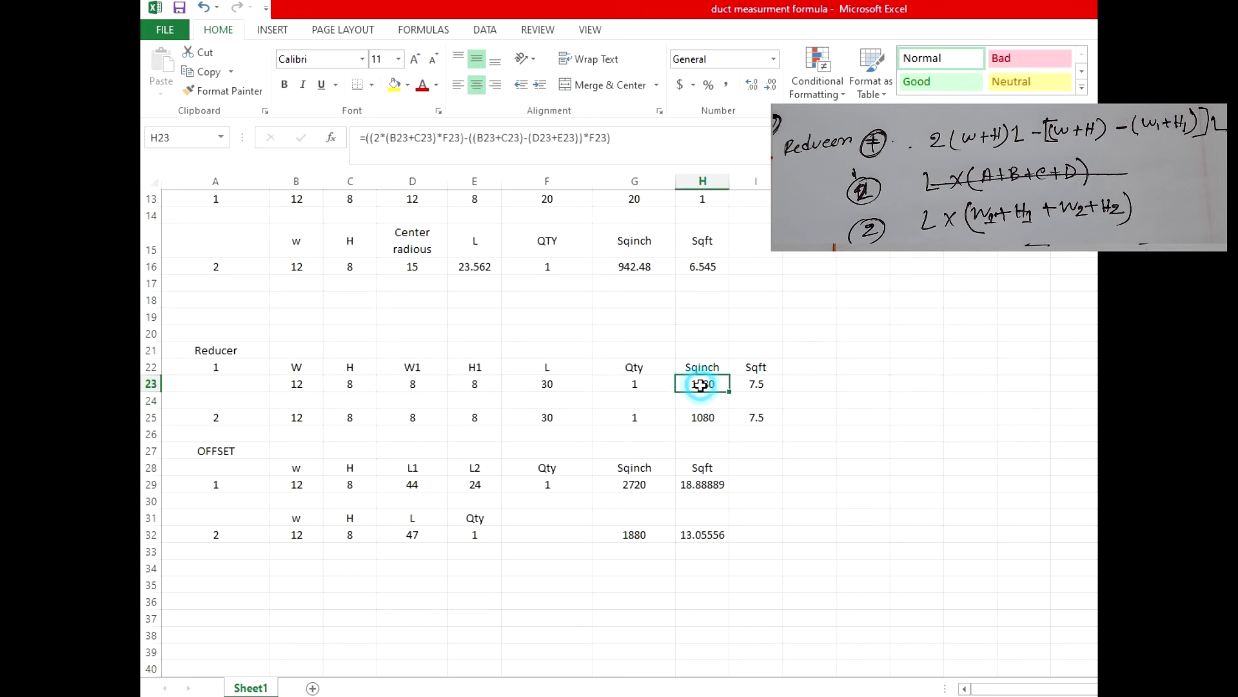
{"action": "left_click", "coordinate": [614, 137]}
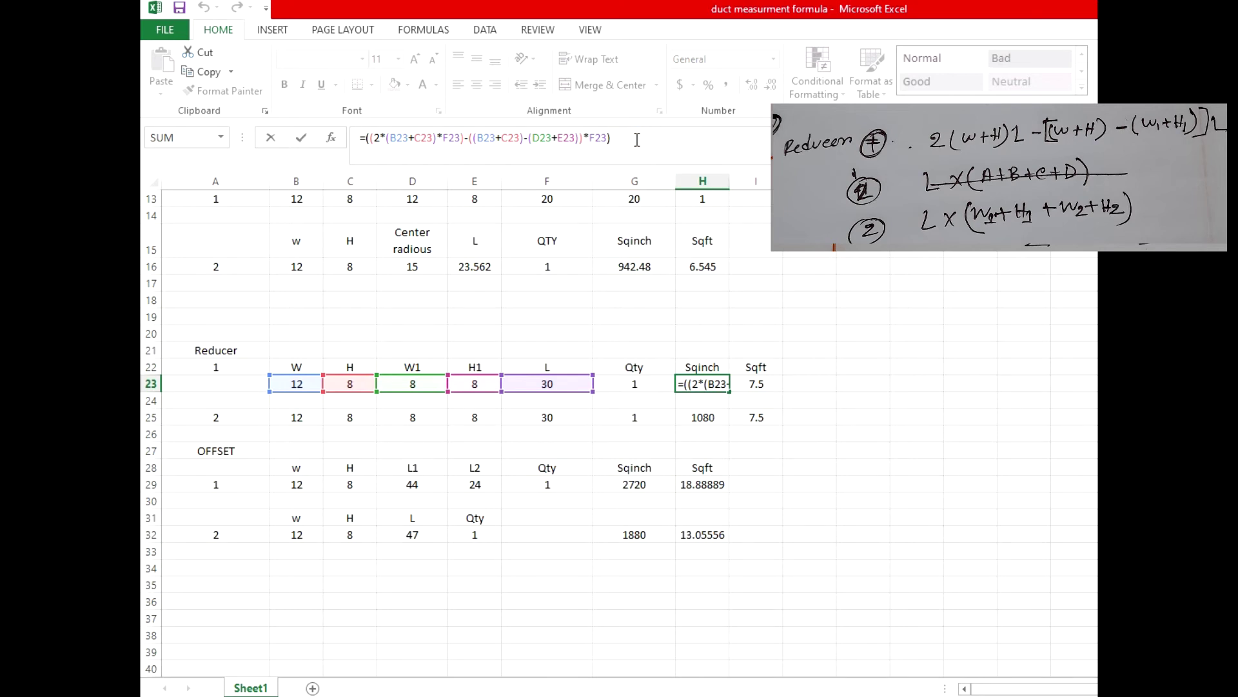
{"action": "key", "text": "Return"}
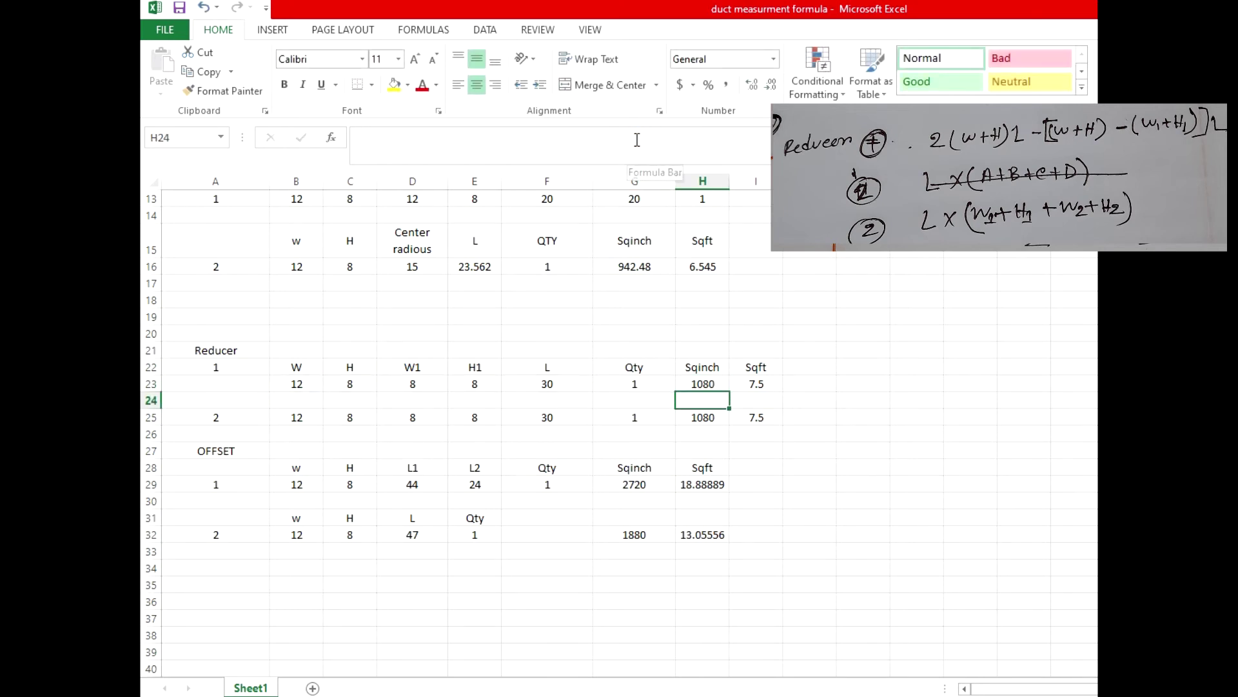
{"action": "left_click", "coordinate": [758, 386]}
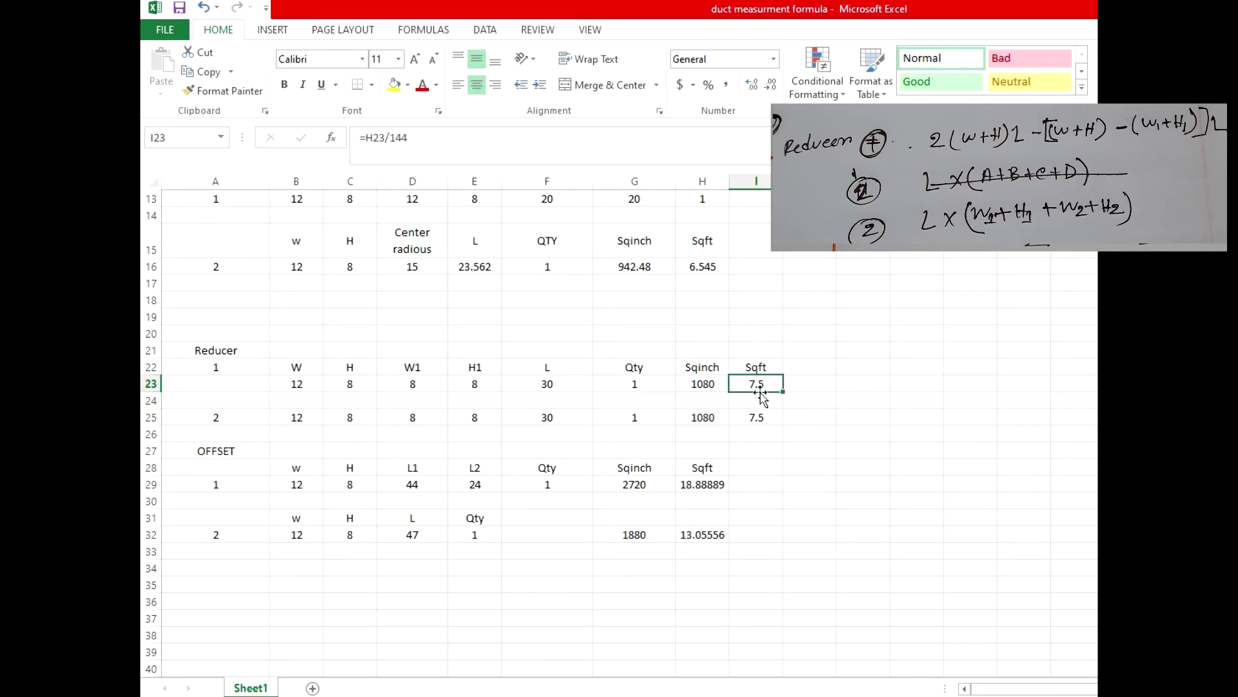
{"action": "double_click", "coordinate": [765, 384]}
{"action": "left_click", "coordinate": [750, 413]}
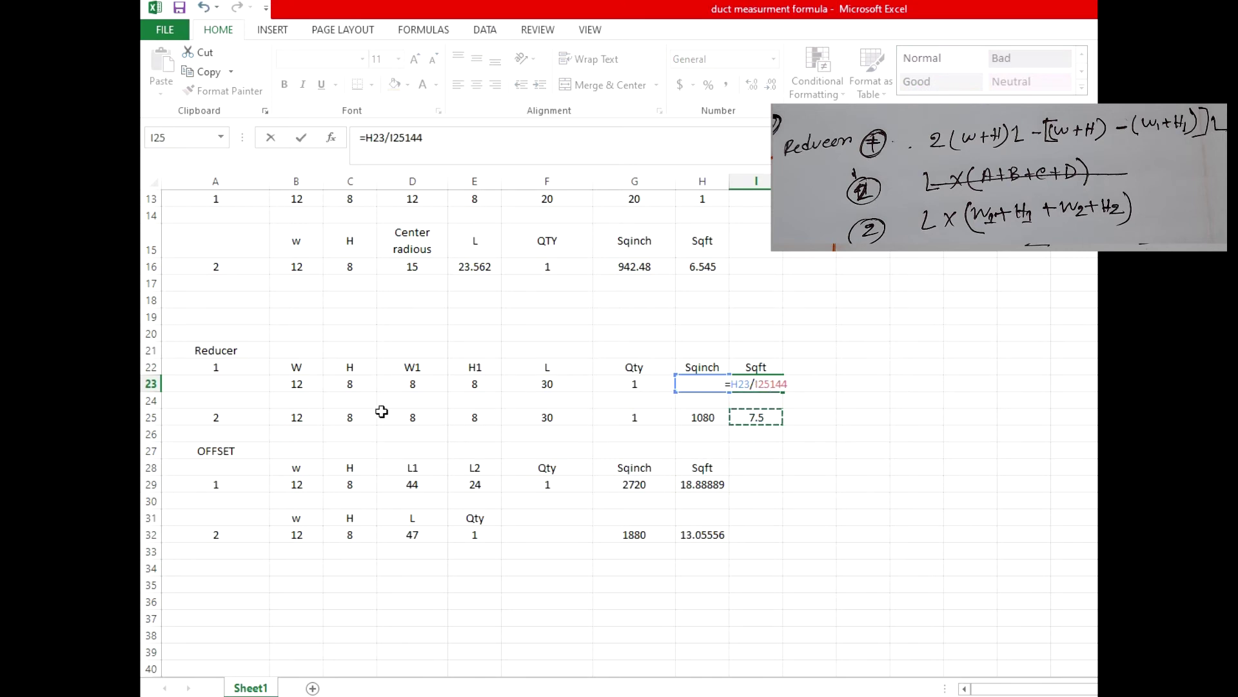
{"action": "left_click", "coordinate": [256, 413]}
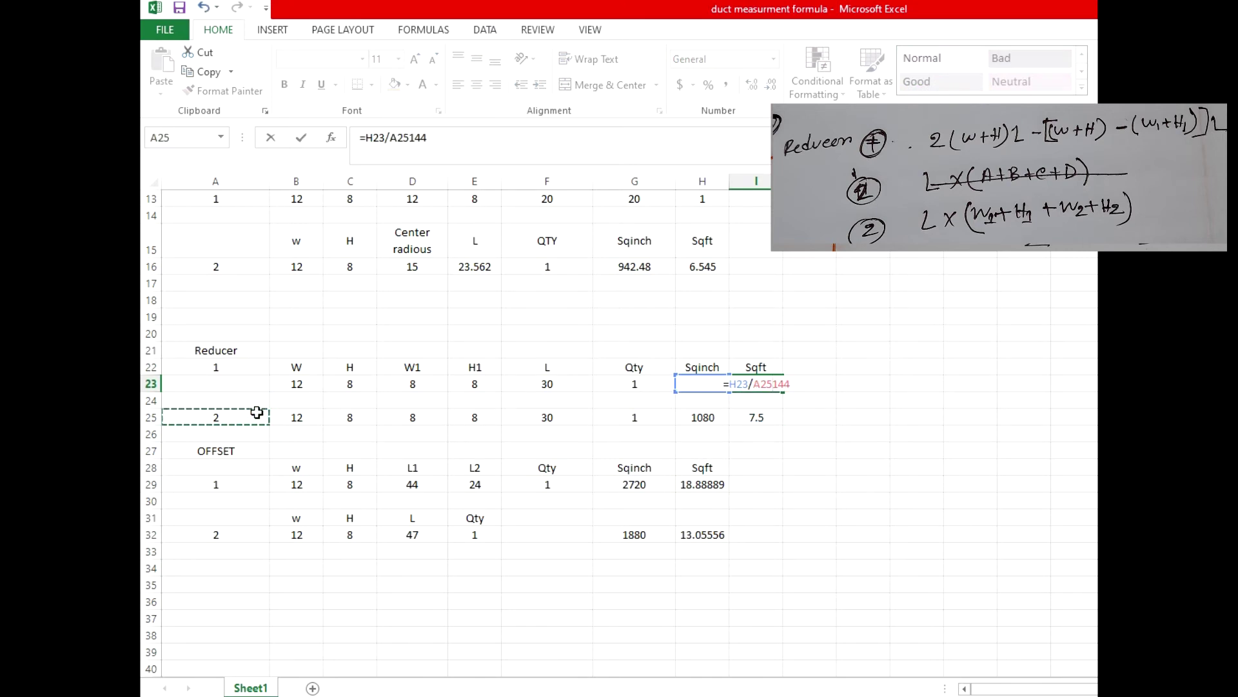
{"action": "key", "text": "Escape"}
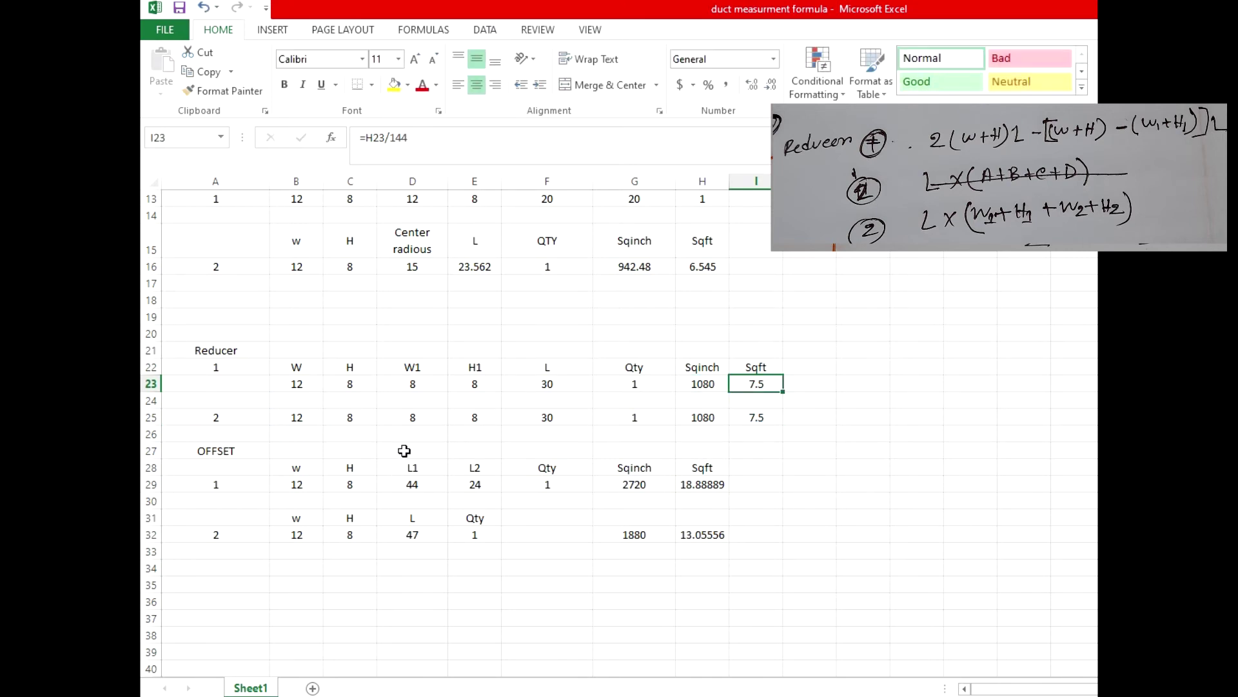
{"action": "left_click", "coordinate": [236, 417]}
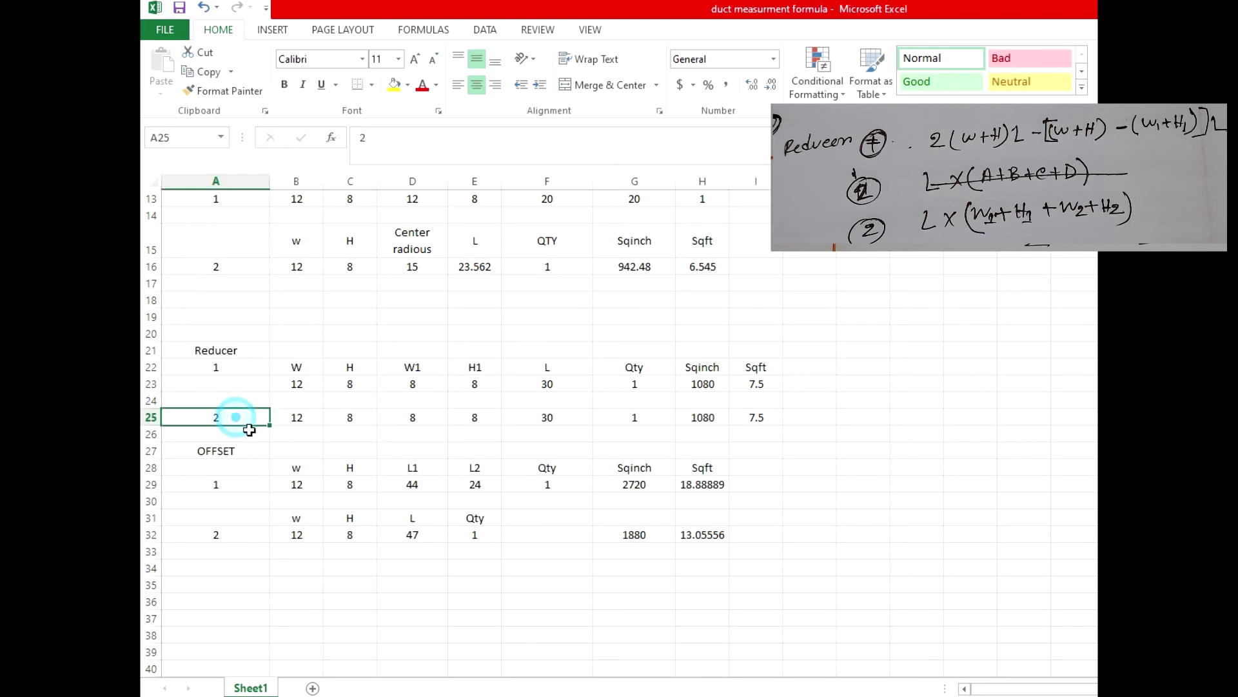
{"action": "left_click", "coordinate": [303, 420]}
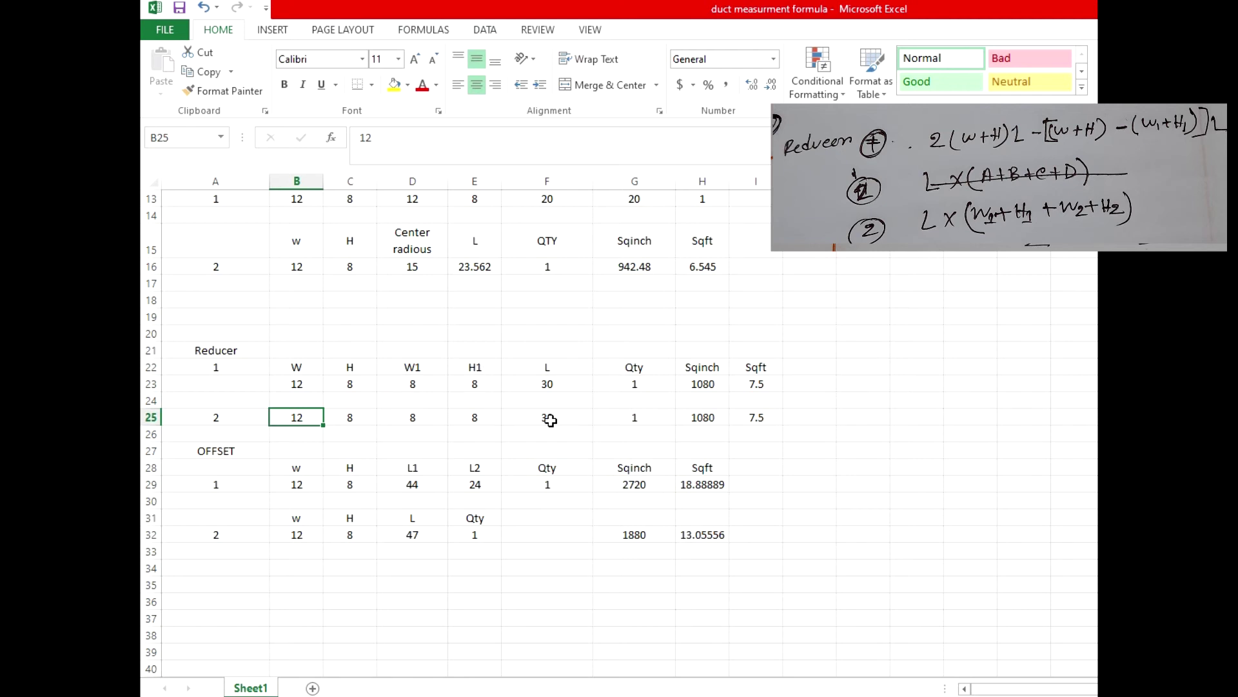
{"action": "left_click", "coordinate": [705, 419]}
{"action": "double_click", "coordinate": [705, 419]}
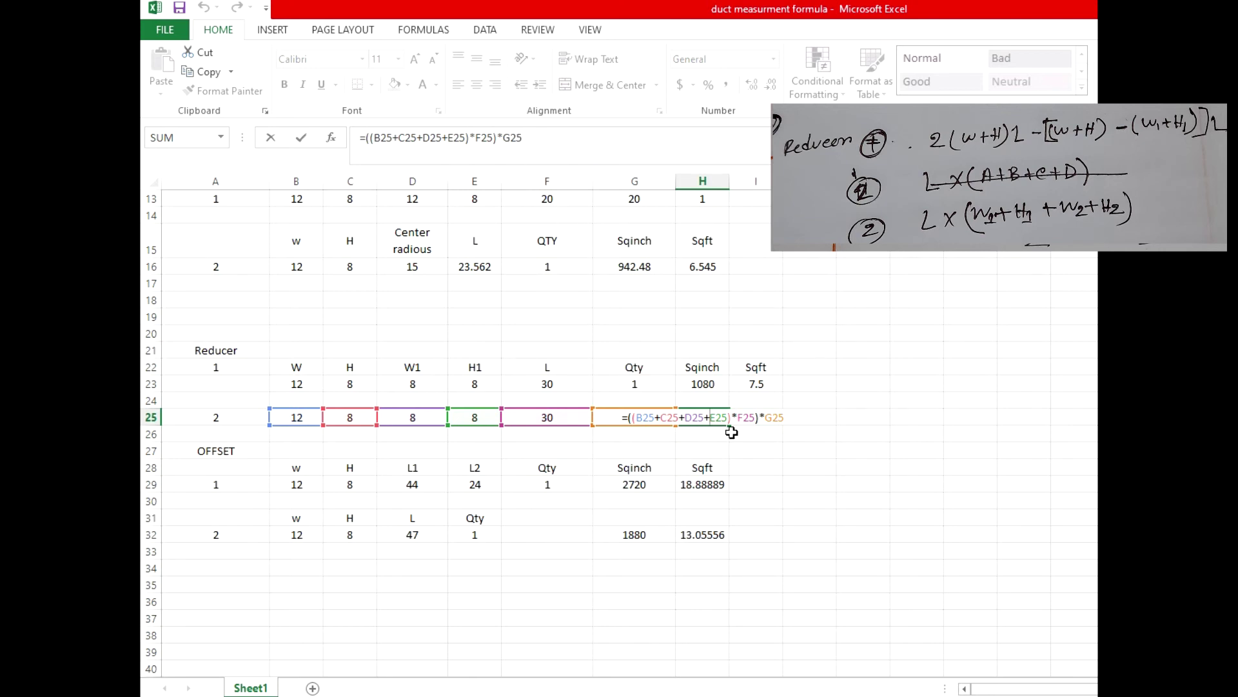
{"action": "key", "text": "Return"}
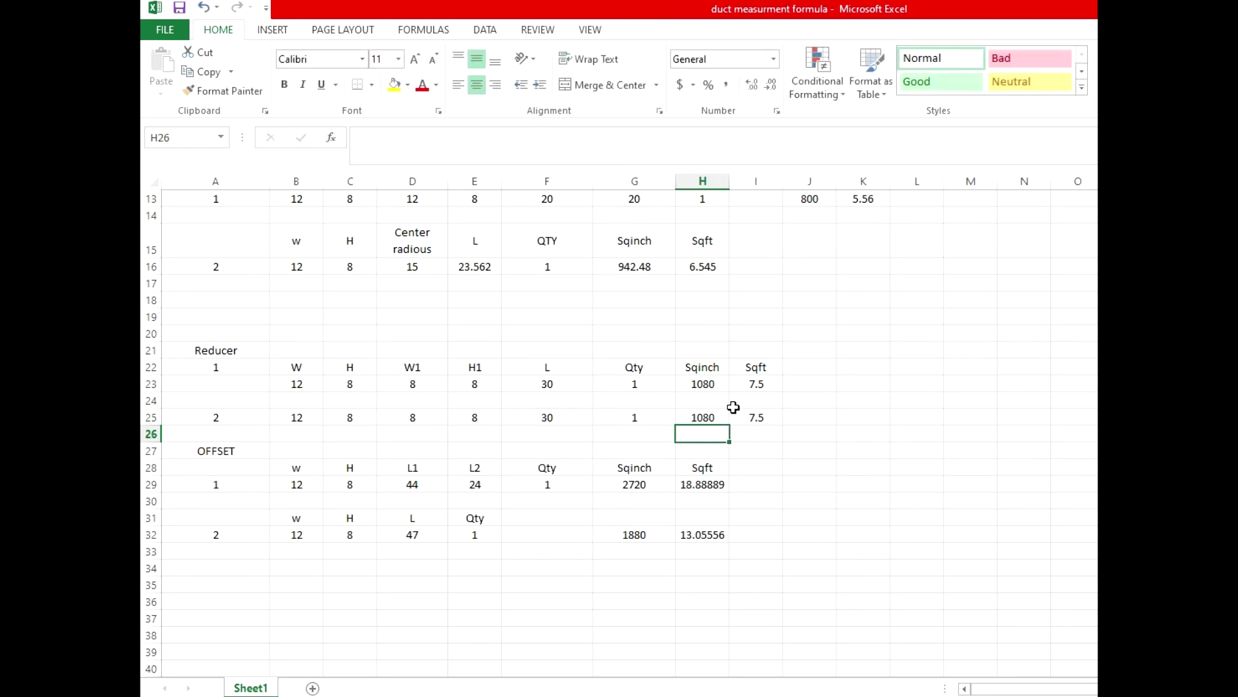
{"action": "left_click", "coordinate": [703, 418]}
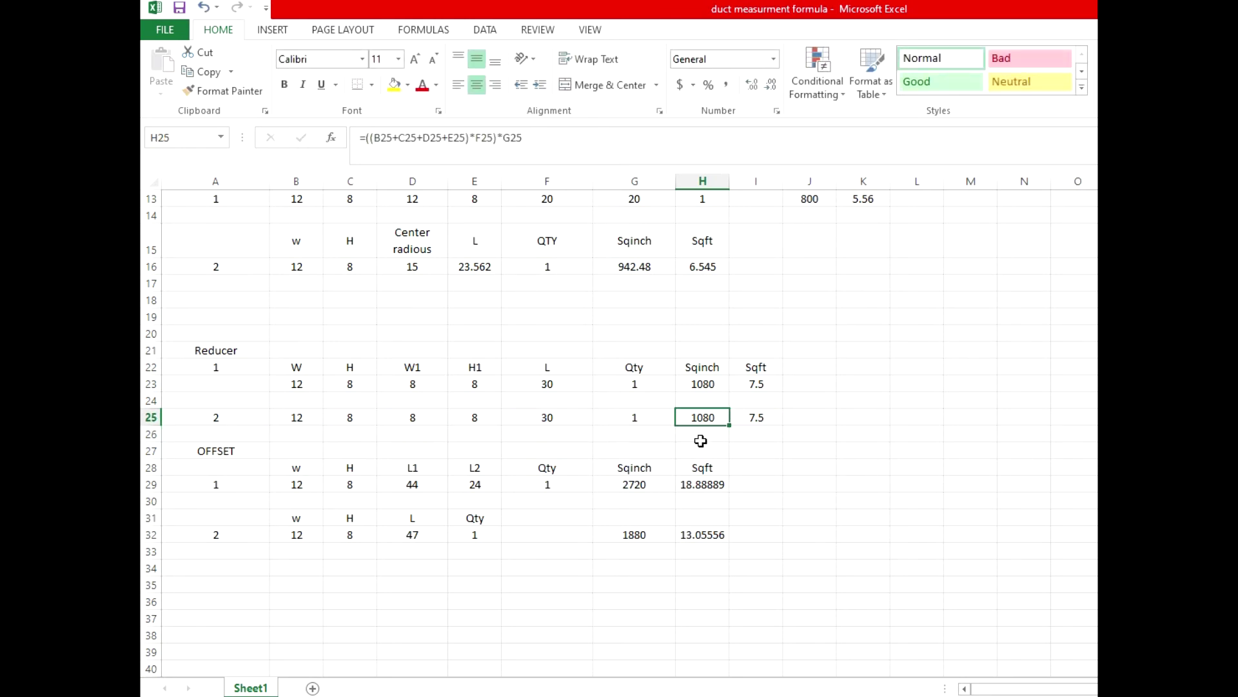
{"action": "left_click", "coordinate": [254, 450]}
{"action": "scroll", "coordinate": [395, 517], "scroll_direction": "down", "scroll_amount": 3}
{"action": "scroll", "coordinate": [418, 507], "scroll_direction": "up", "scroll_amount": 3}
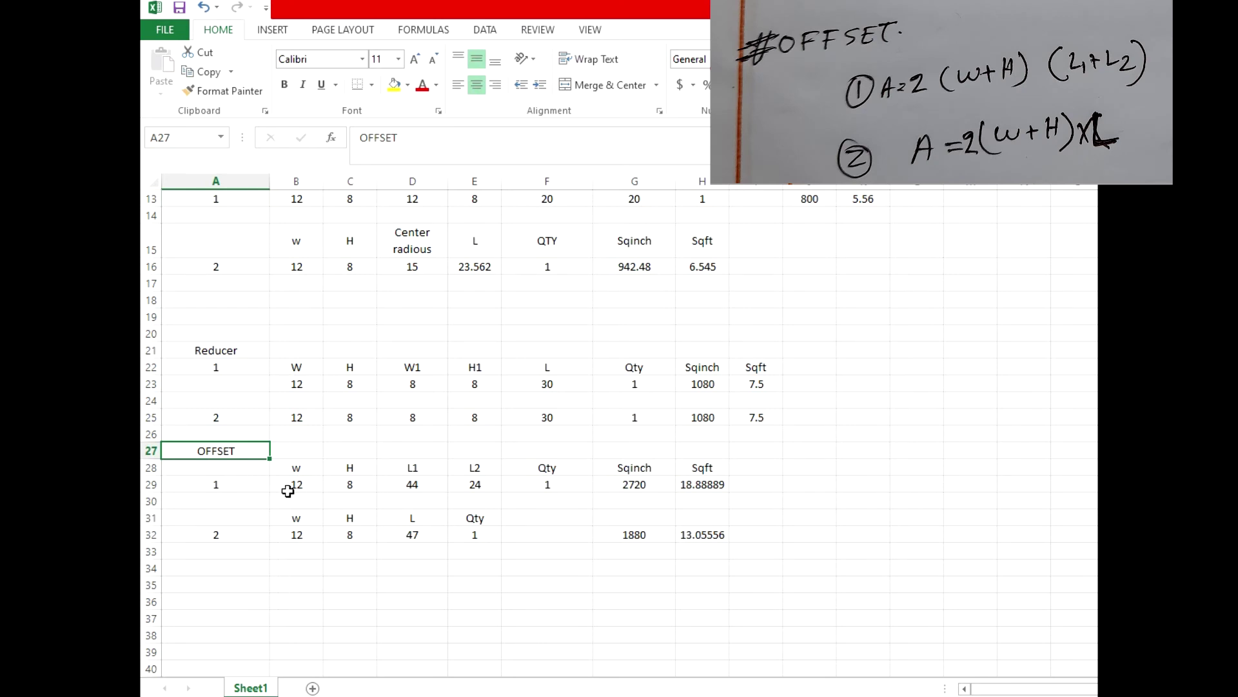
Step: Walk through the Offset width, height, L1, L2 and Qty columns, then open G29's formula
{"action": "left_click", "coordinate": [300, 468]}
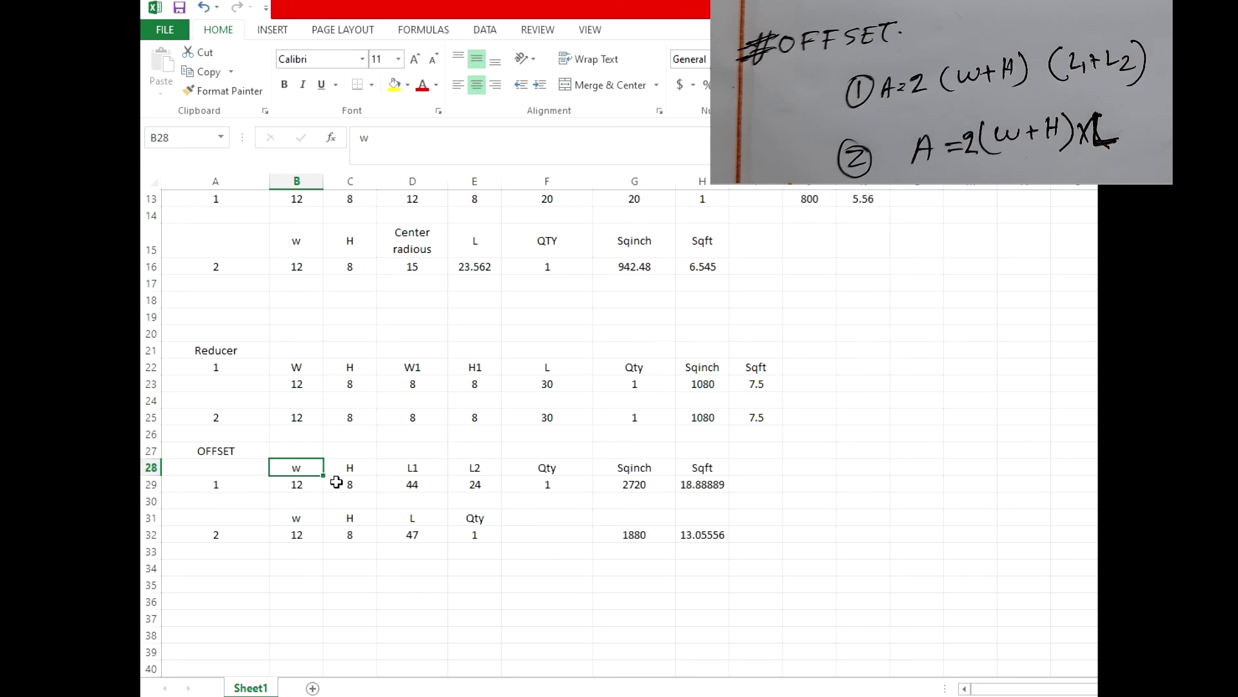
{"action": "left_click", "coordinate": [351, 470]}
{"action": "left_click", "coordinate": [418, 470]}
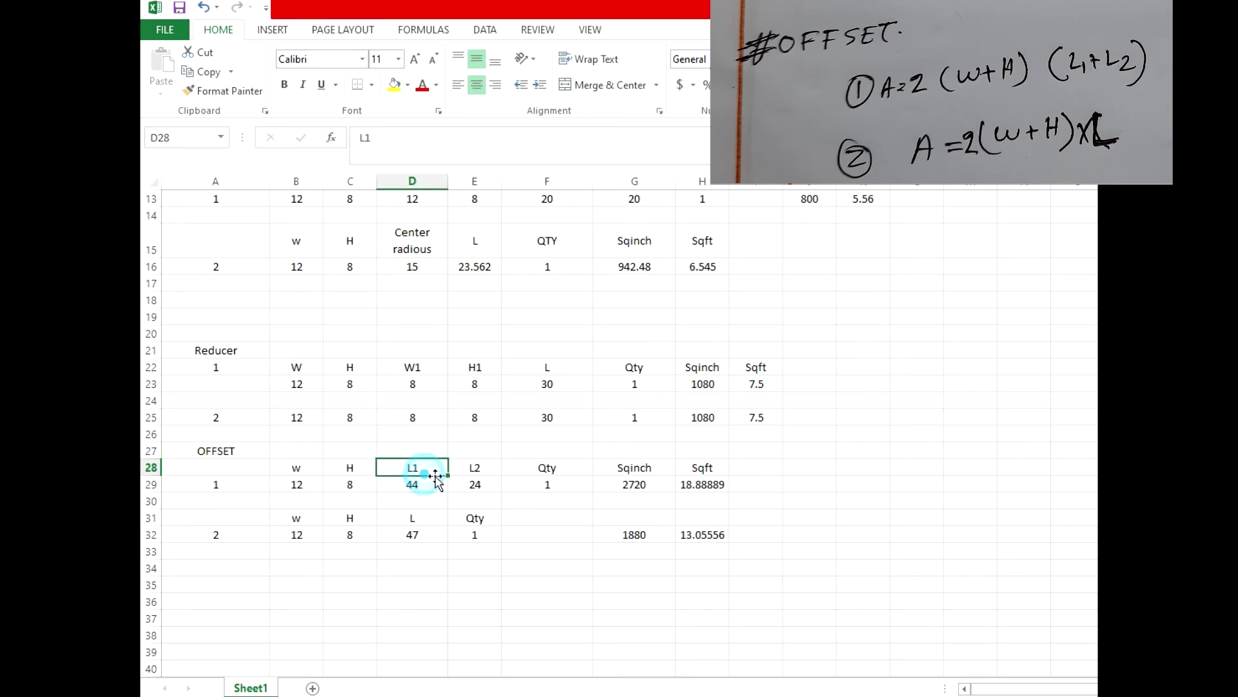
{"action": "left_click", "coordinate": [477, 470]}
{"action": "left_click", "coordinate": [548, 474]}
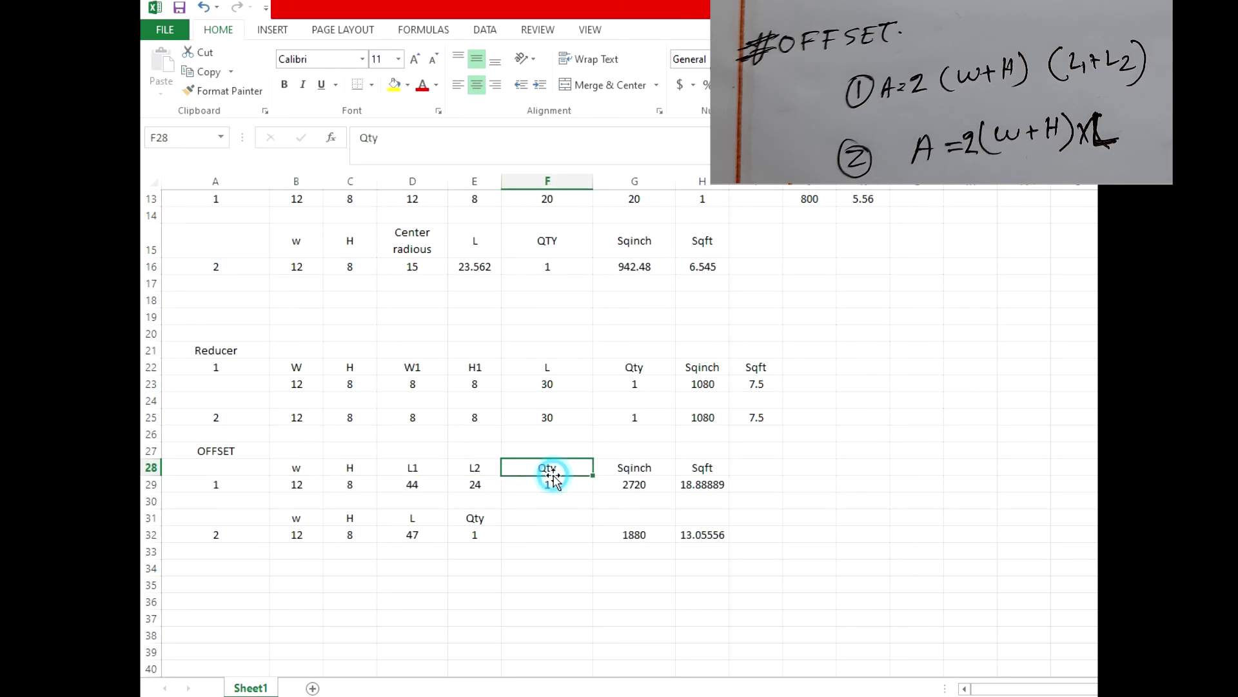
{"action": "left_click", "coordinate": [642, 485]}
{"action": "double_click", "coordinate": [641, 485]}
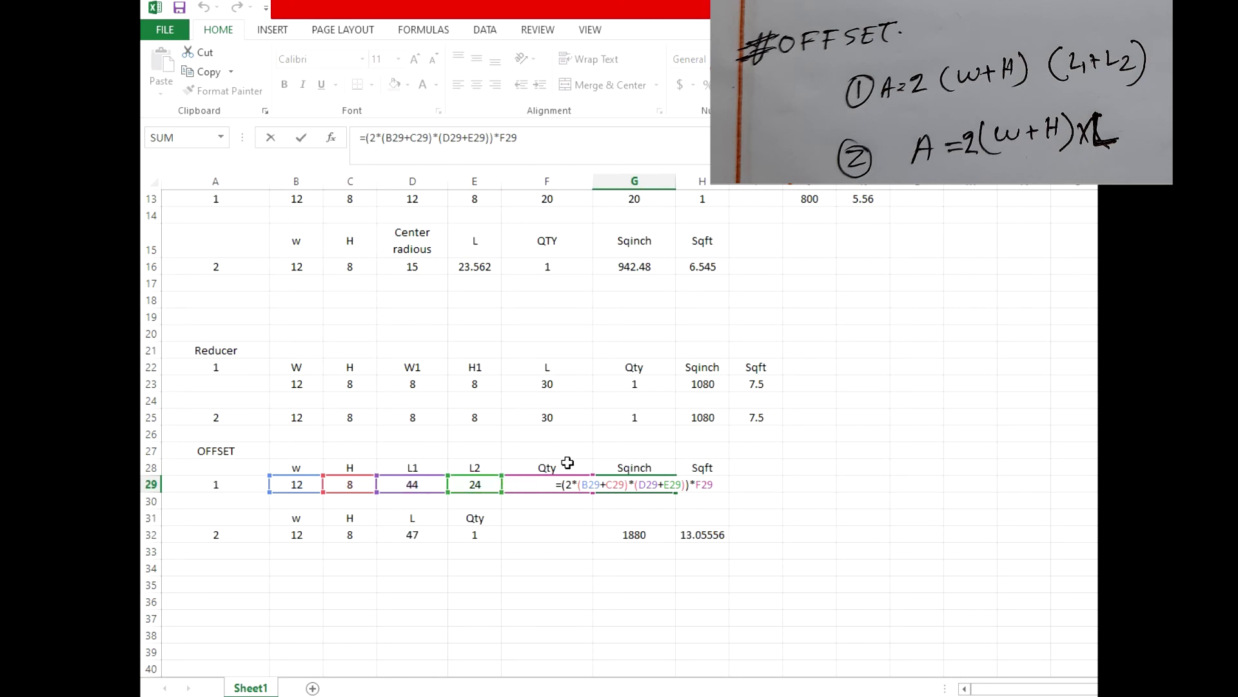
Step: Leave G29's formula unchanged, keeping 2720 sq in and 18.88889 sq ft
{"action": "key", "text": "Return"}
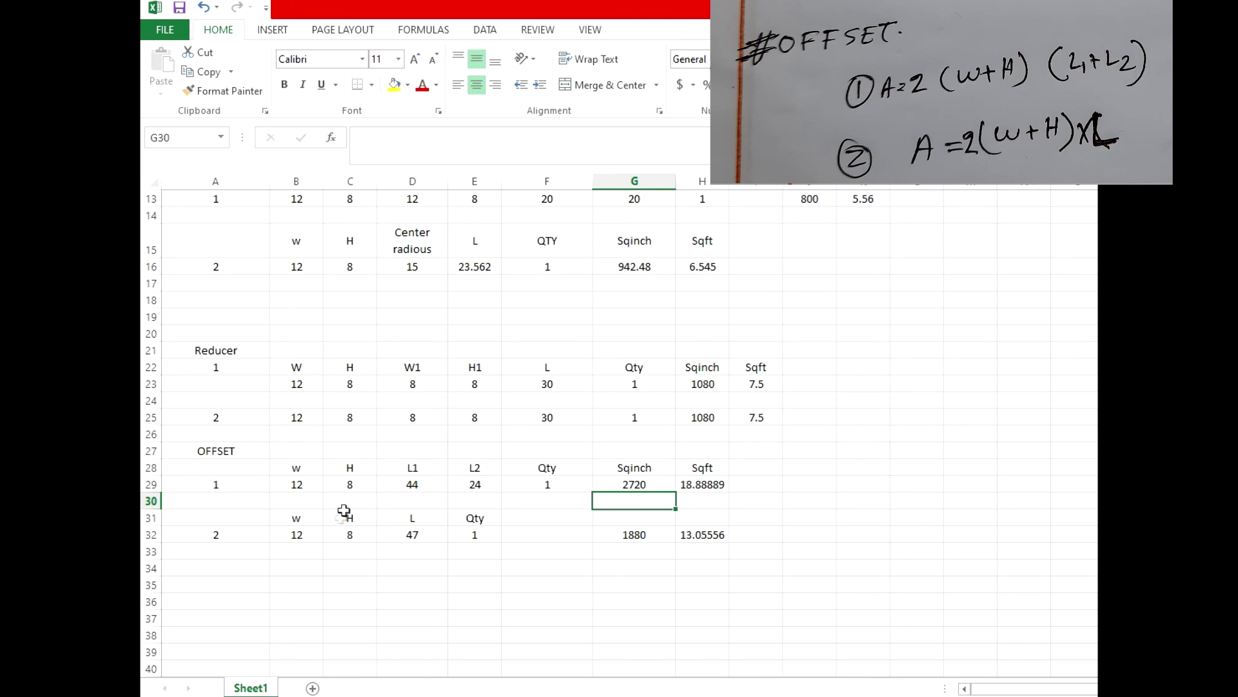
{"action": "double_click", "coordinate": [638, 534]}
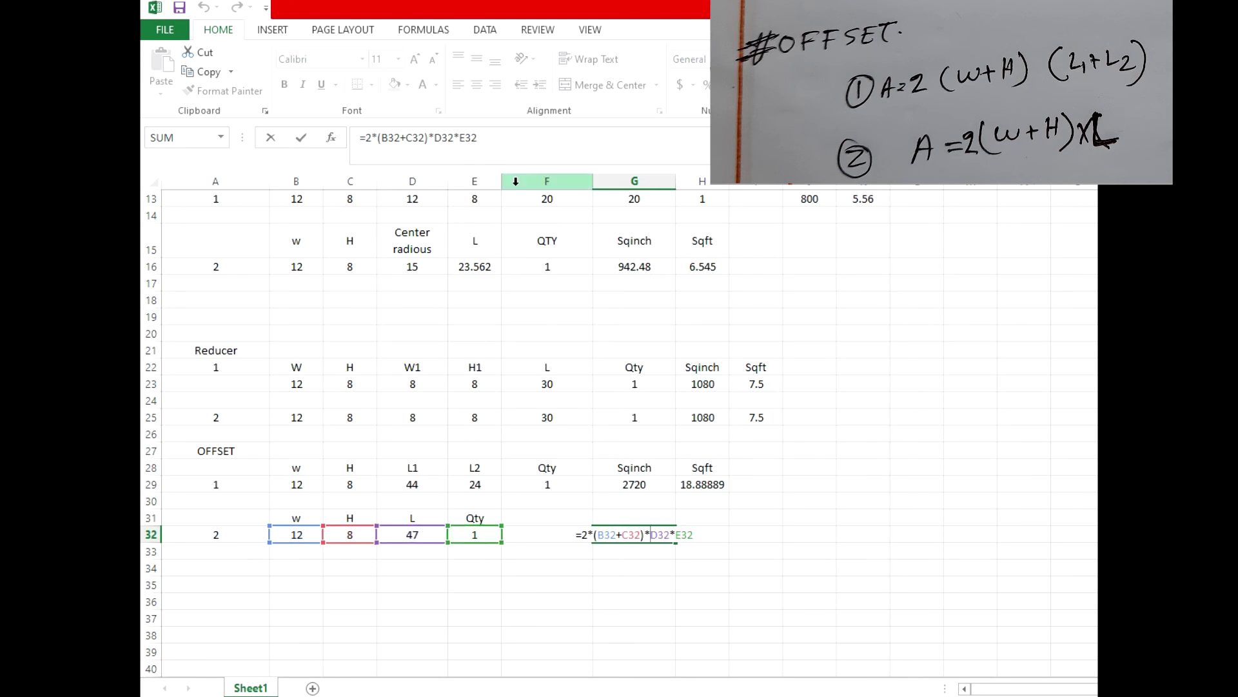
{"action": "key", "text": "Return"}
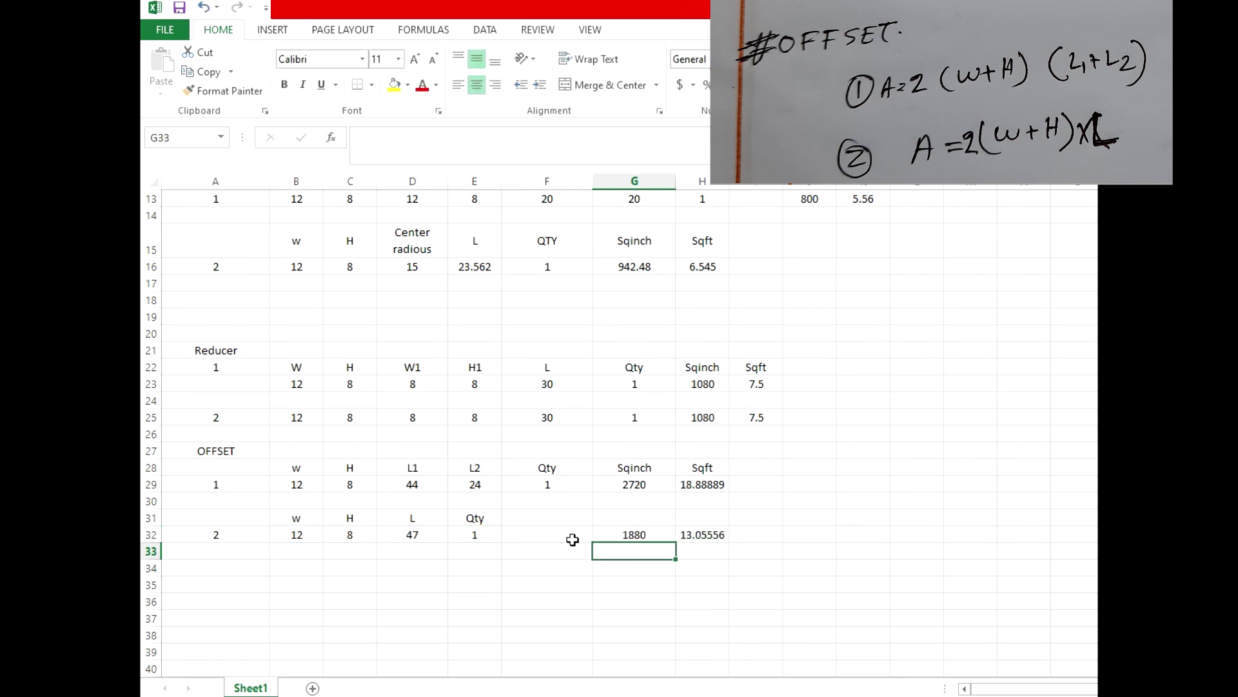
{"action": "left_click", "coordinate": [652, 538]}
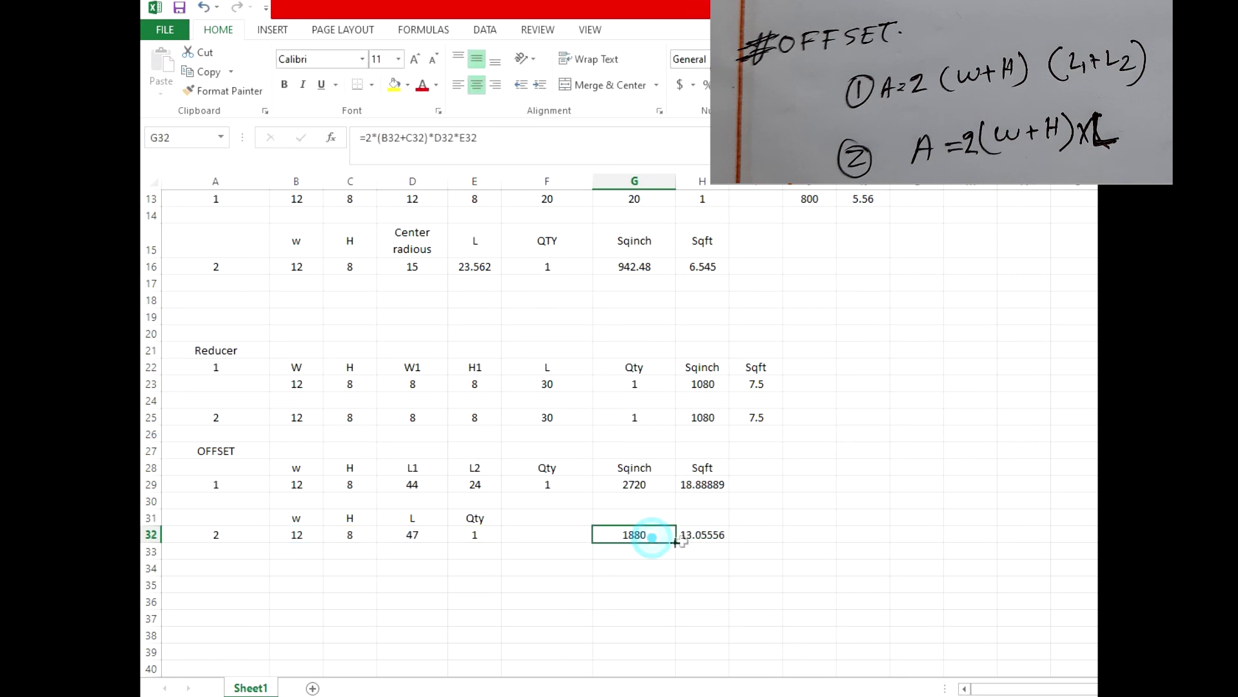
{"action": "left_click", "coordinate": [708, 535]}
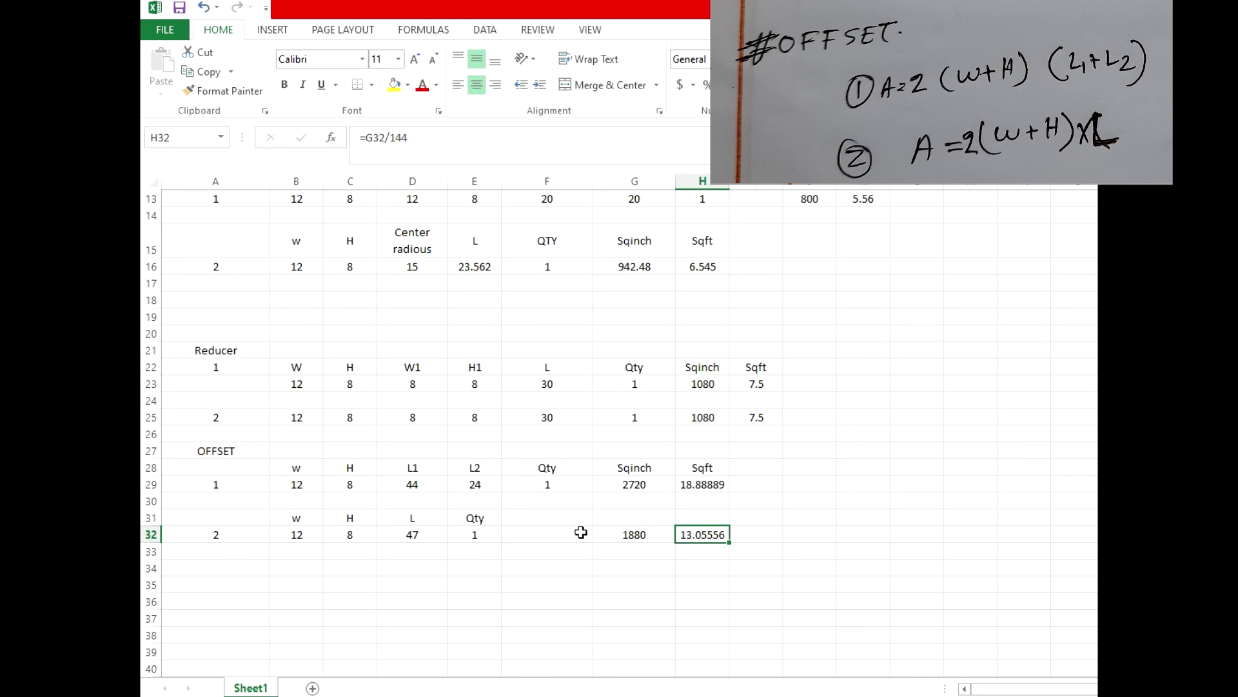
Step: Scroll back to the top of the sheet and select the Elbow heading in A12
{"action": "scroll", "coordinate": [481, 461], "scroll_direction": "up", "scroll_amount": 3}
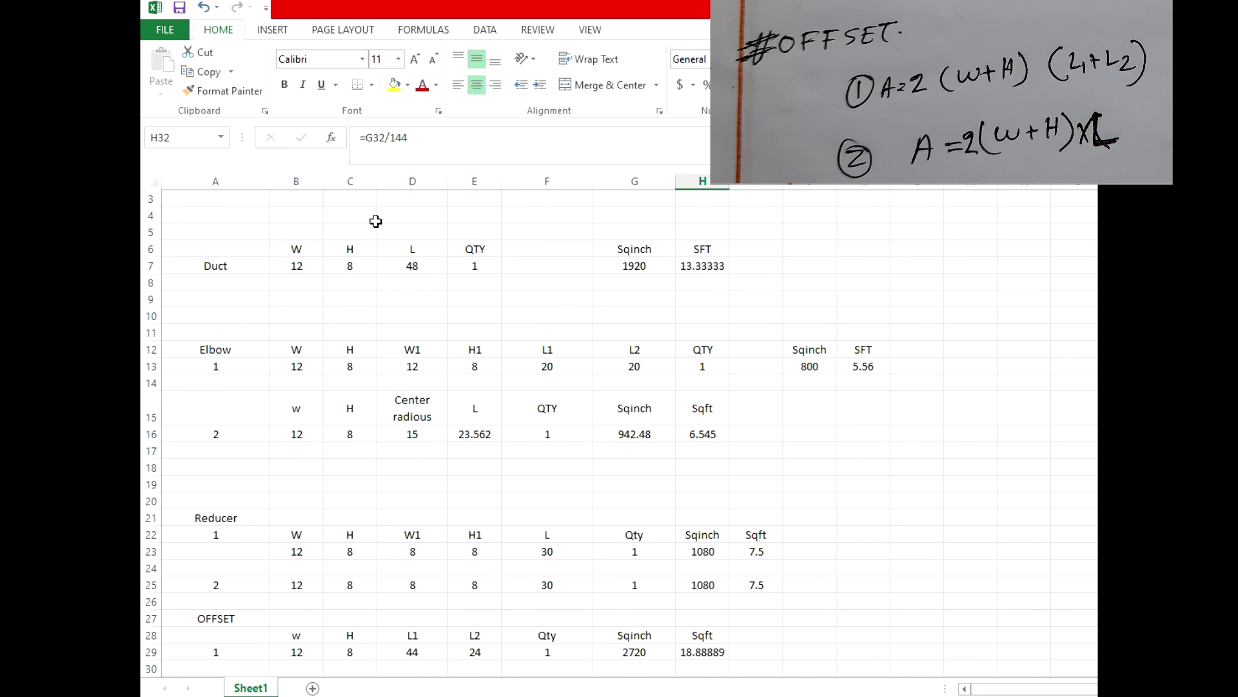
{"action": "scroll", "coordinate": [319, 636], "scroll_direction": "down", "scroll_amount": 3}
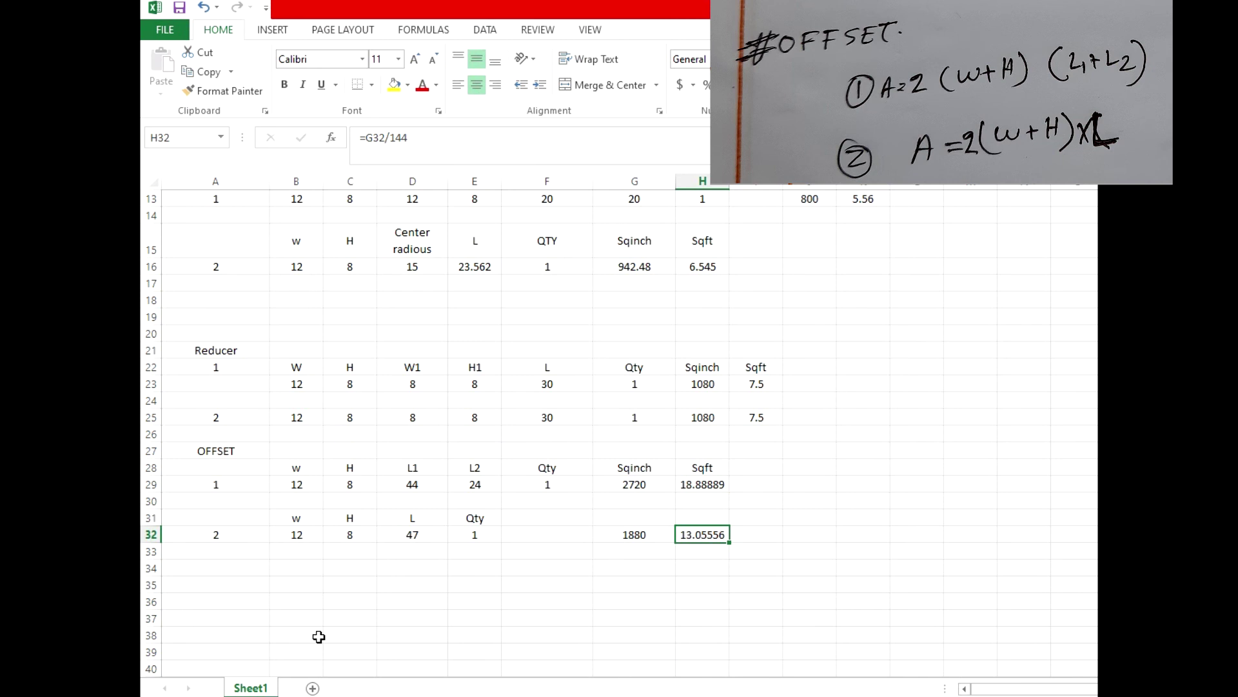
{"action": "scroll", "coordinate": [495, 553], "scroll_direction": "up", "scroll_amount": 3}
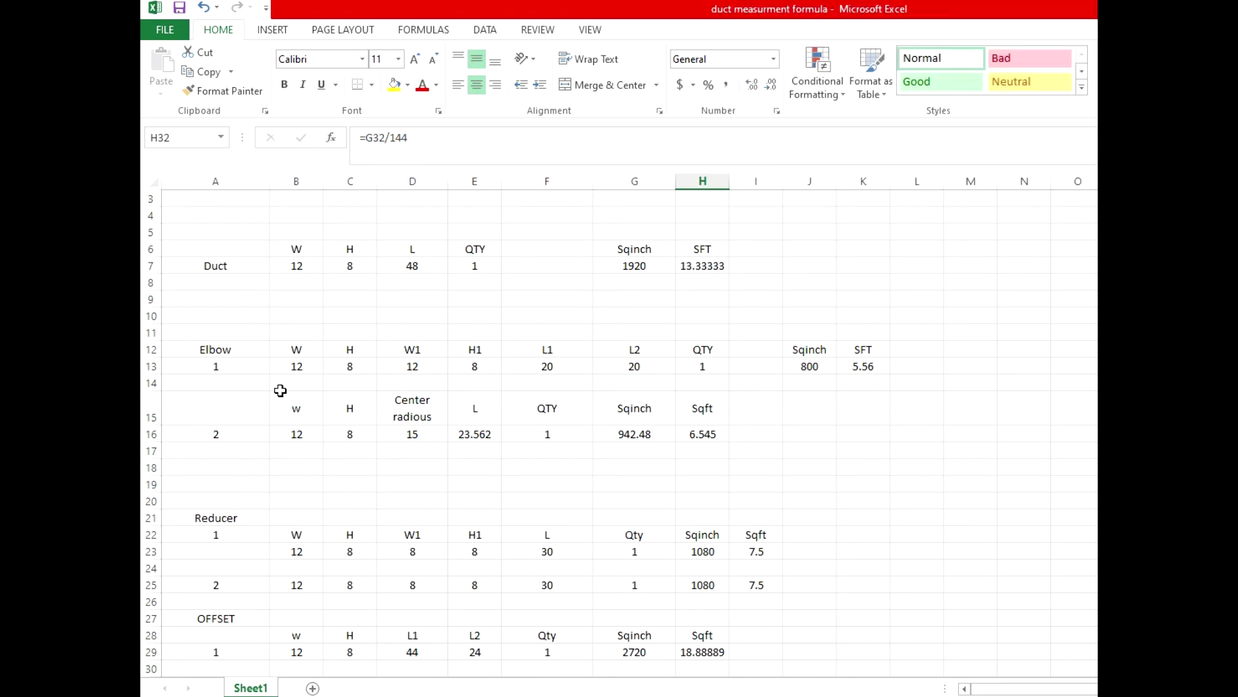
{"action": "left_click", "coordinate": [214, 351]}
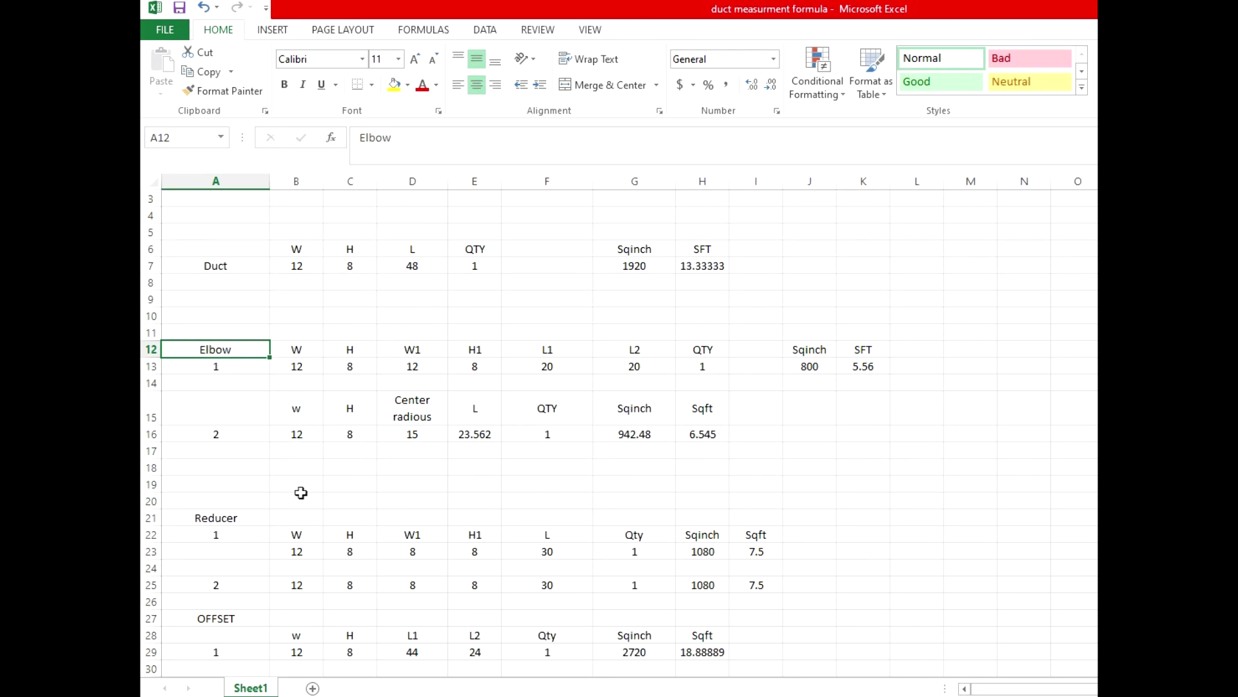